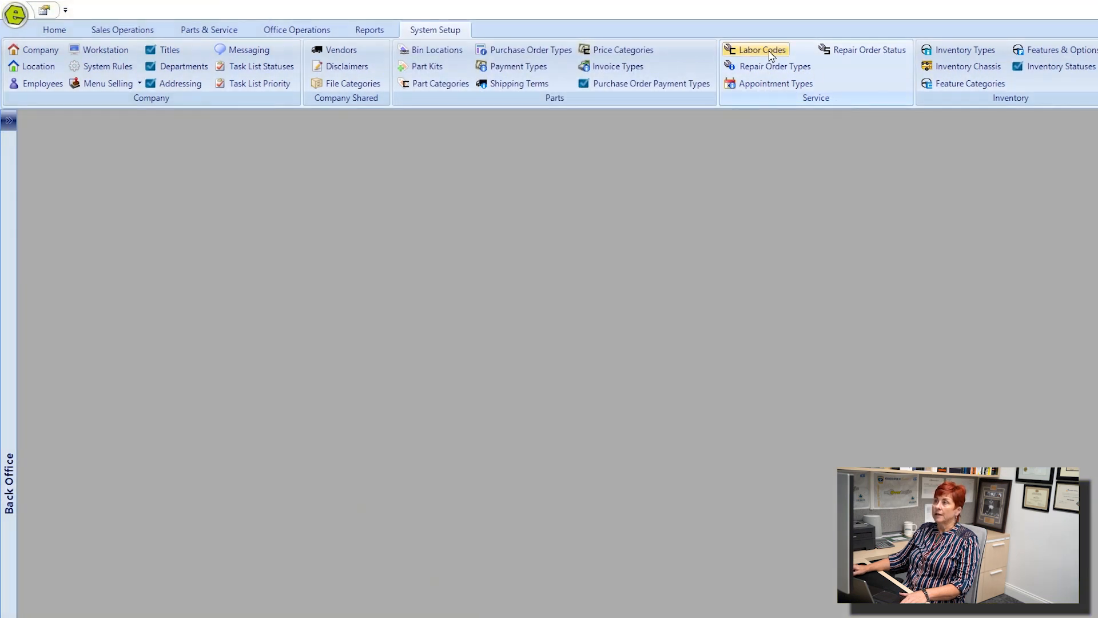
List all labor codes and open the Winterize labor code's record.
left_click(780, 51)
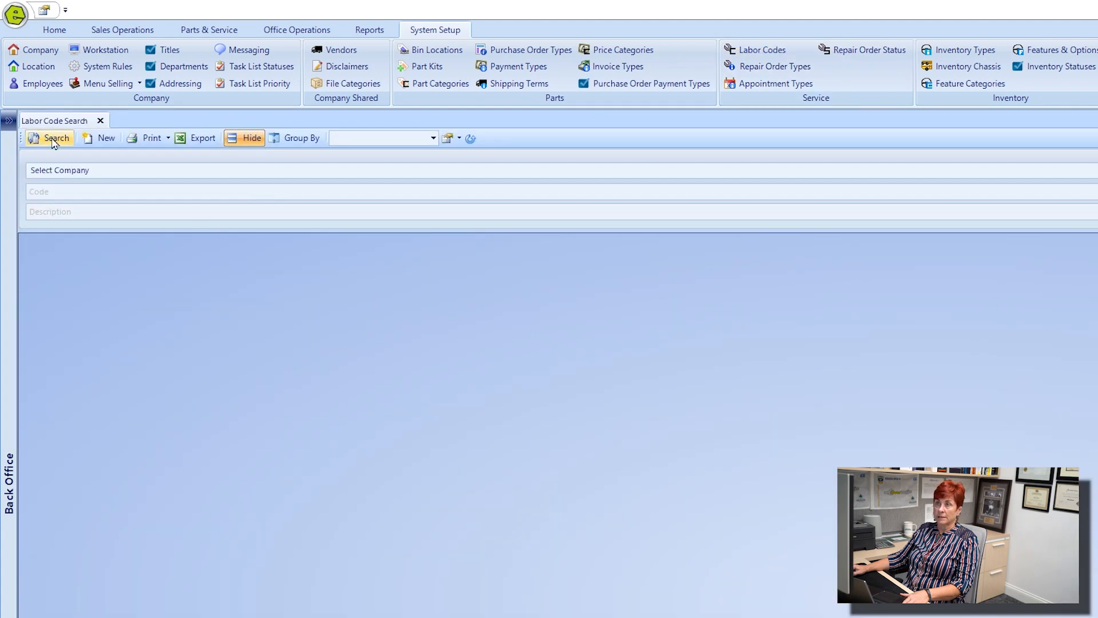
left_click(52, 139)
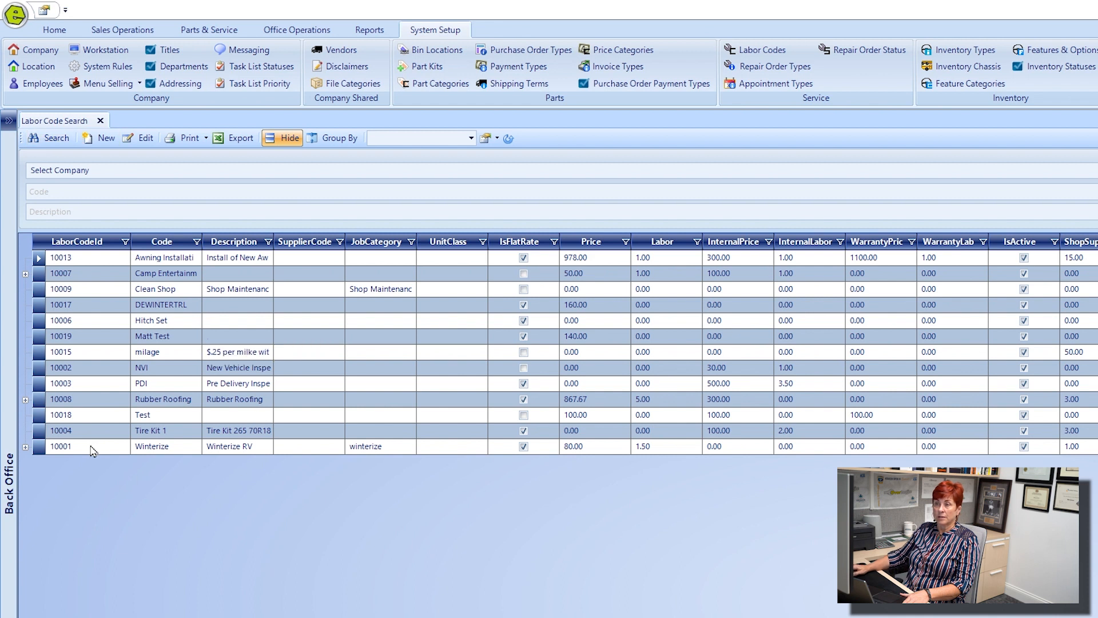
double_click(225, 452)
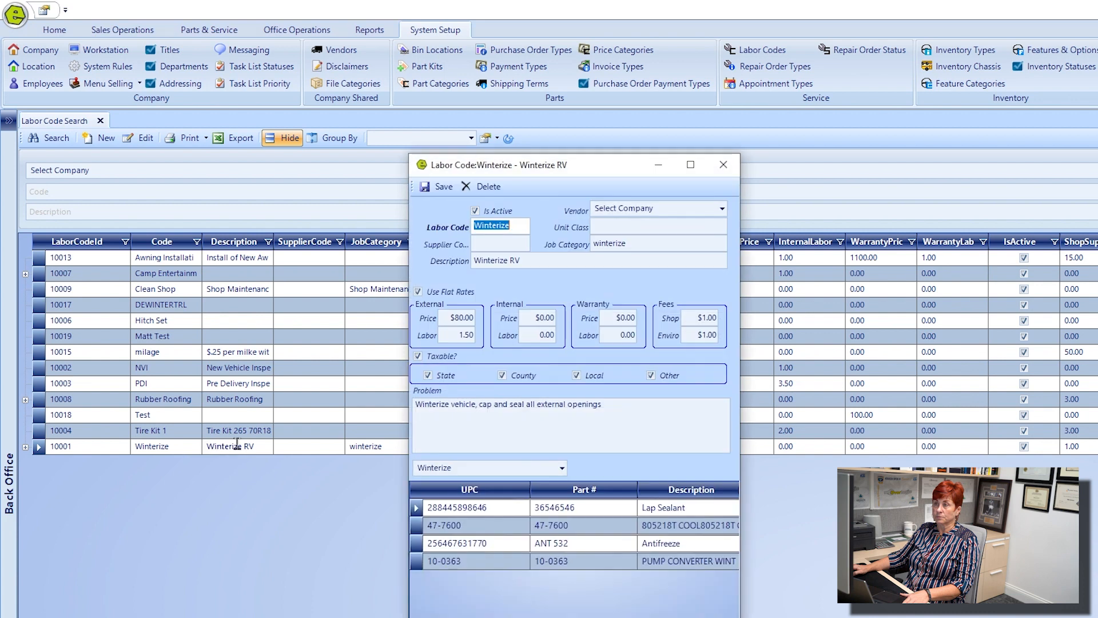
left_click_drag(582, 165, 575, 402)
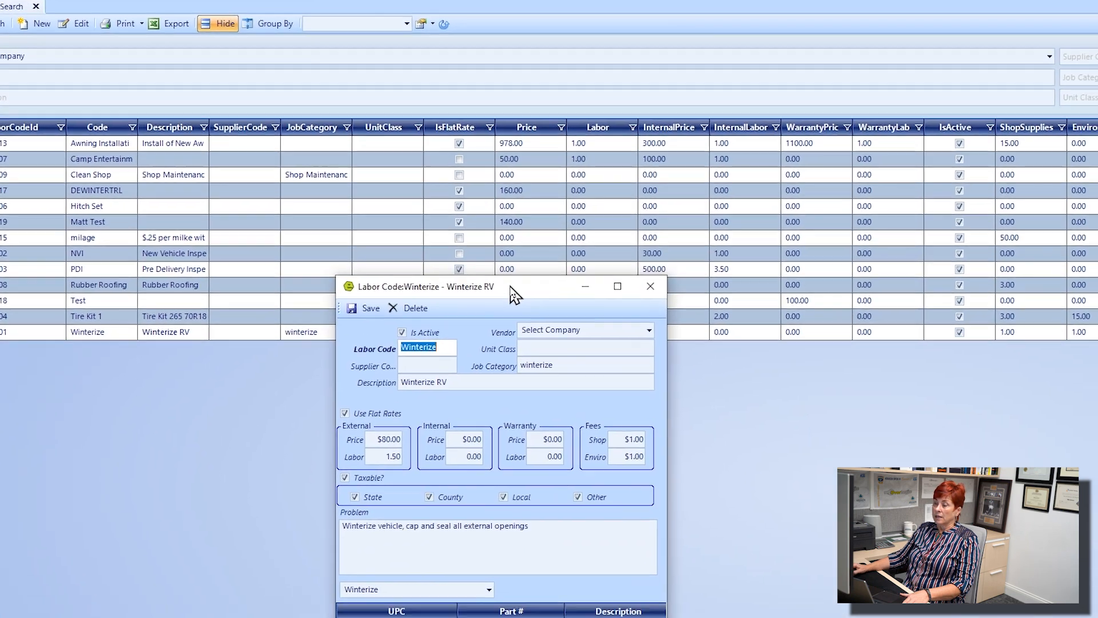
left_click_drag(430, 144, 411, 164)
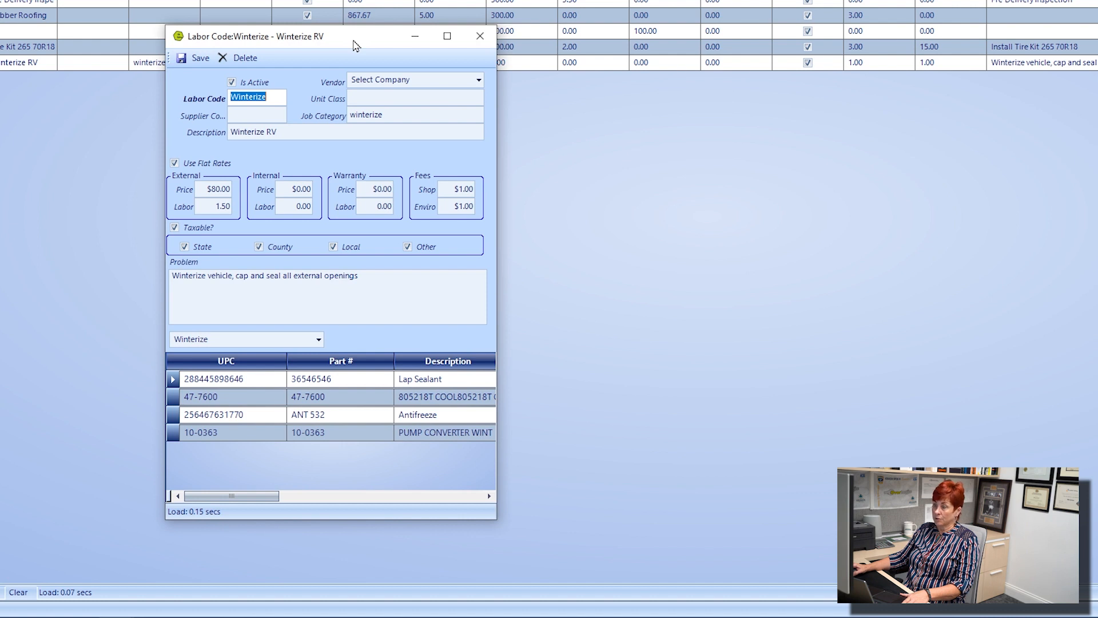
left_click_drag(355, 44, 370, 97)
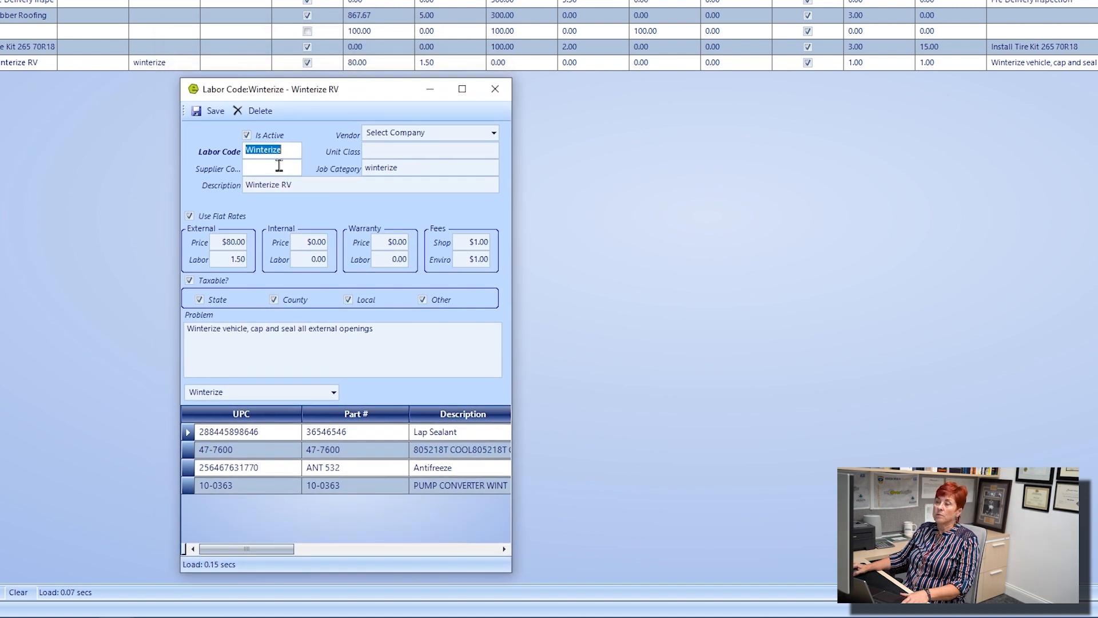
Examine the Winterize record's labor code, its external, internal and warranty price and labor values, and its shop and enviro fees.
left_click(292, 152)
left_click_drag(292, 153, 232, 152)
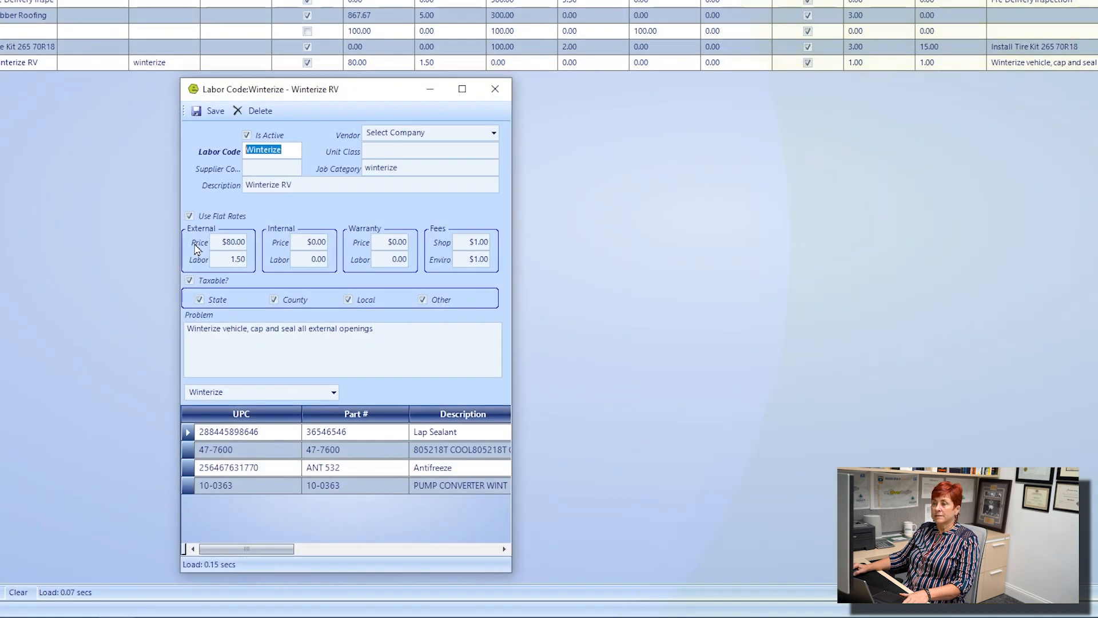
left_click_drag(223, 242, 431, 241)
left_click(305, 242)
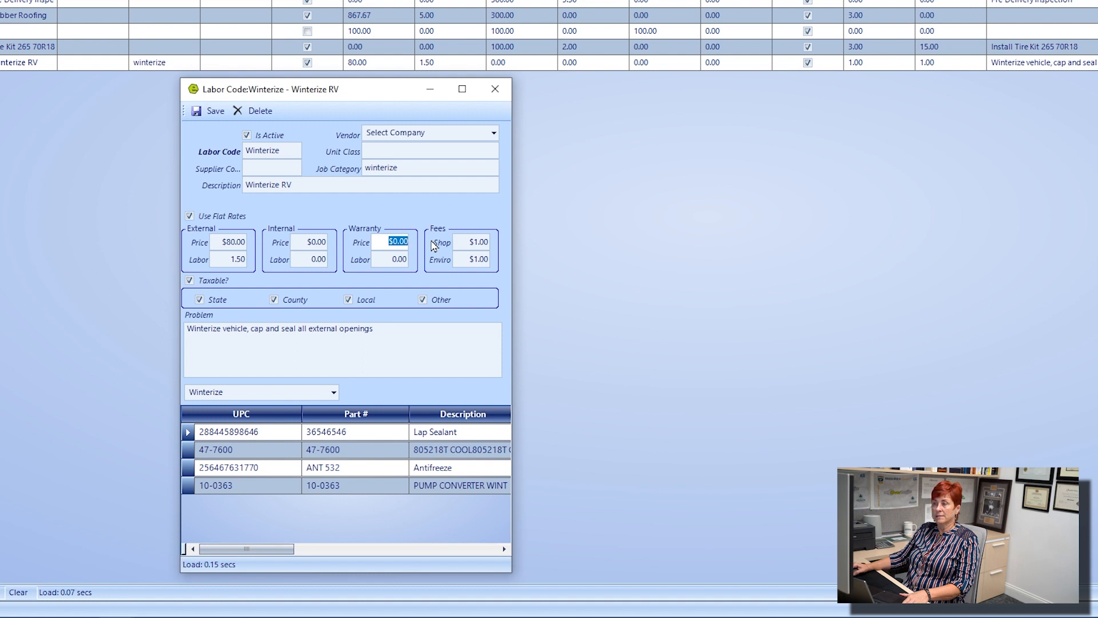
left_click(223, 260)
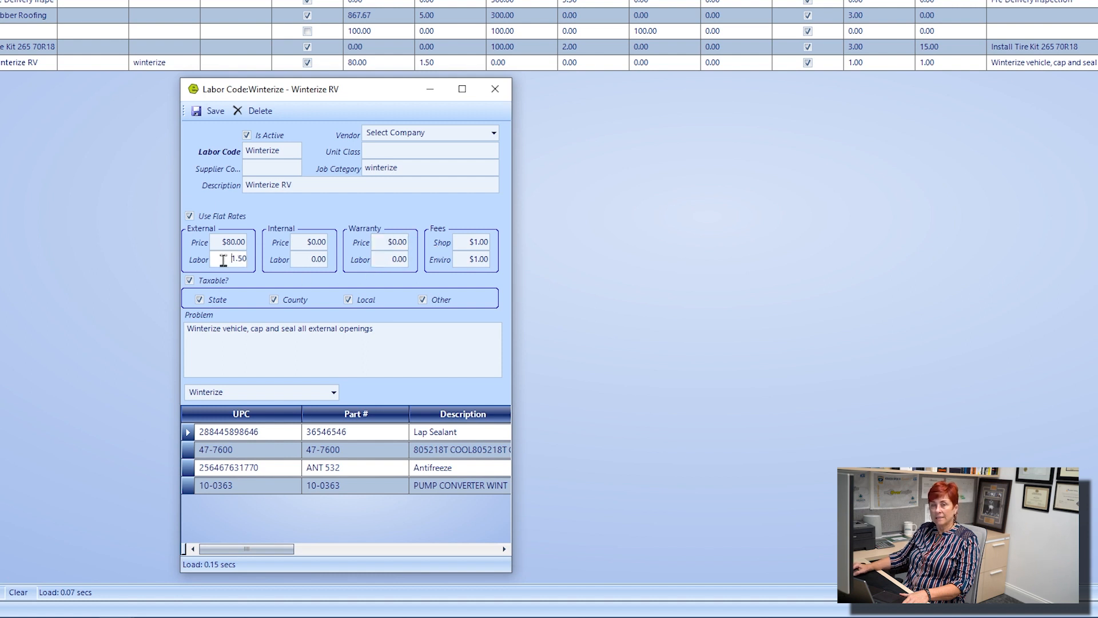
left_click_drag(223, 260, 409, 258)
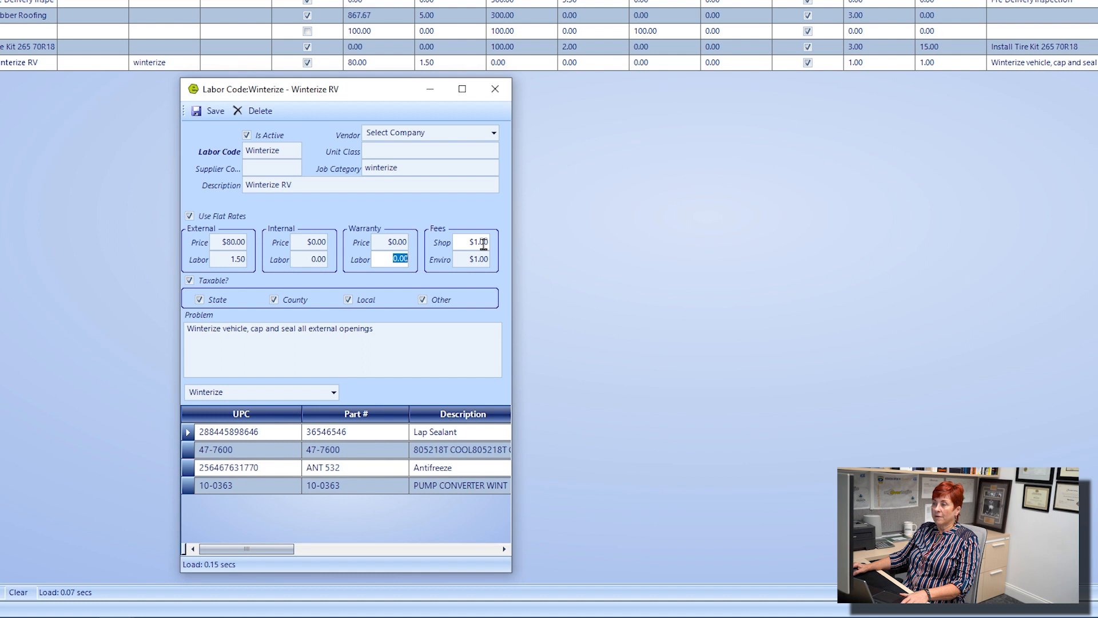
left_click_drag(462, 242, 514, 236)
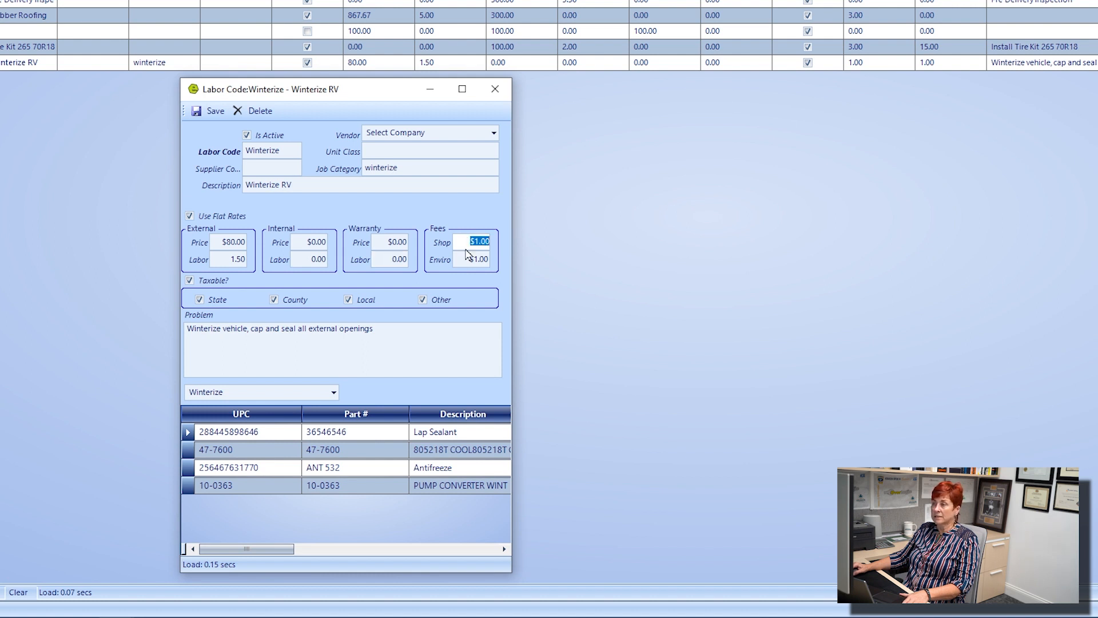
left_click_drag(465, 259, 490, 259)
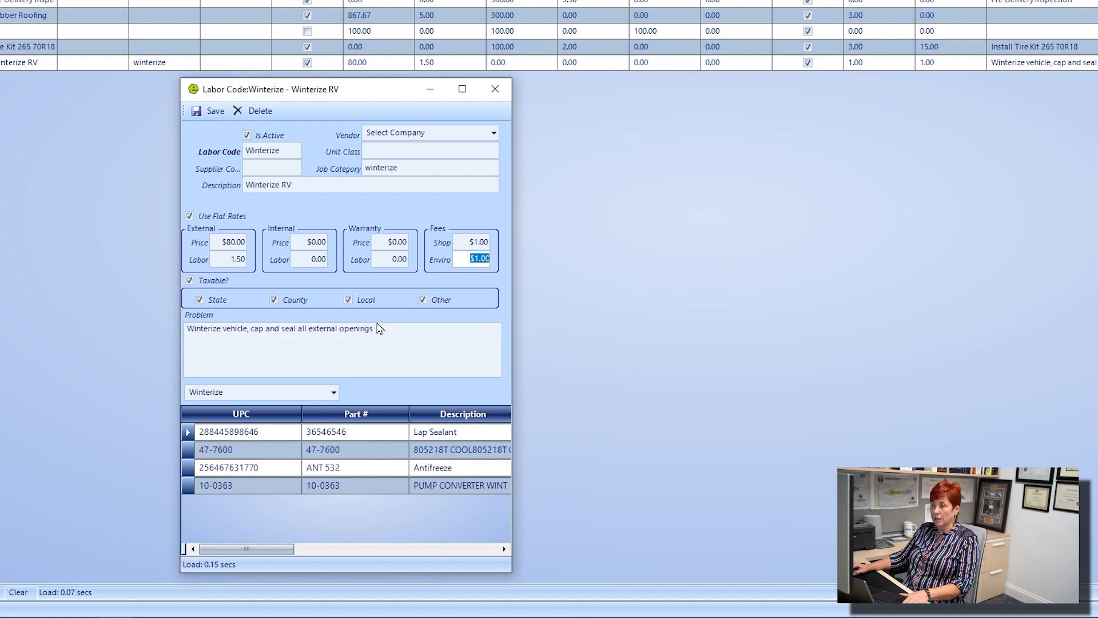
Review the Winterize labor code's problem description and linked part kit, and close the record.
left_click_drag(378, 327, 179, 325)
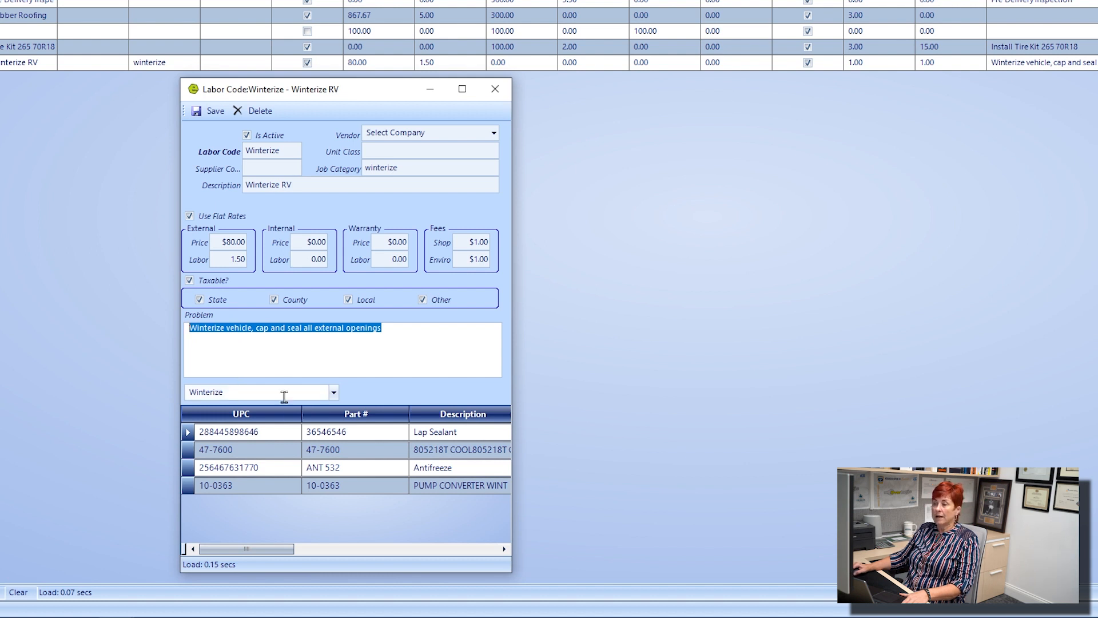
left_click(305, 393)
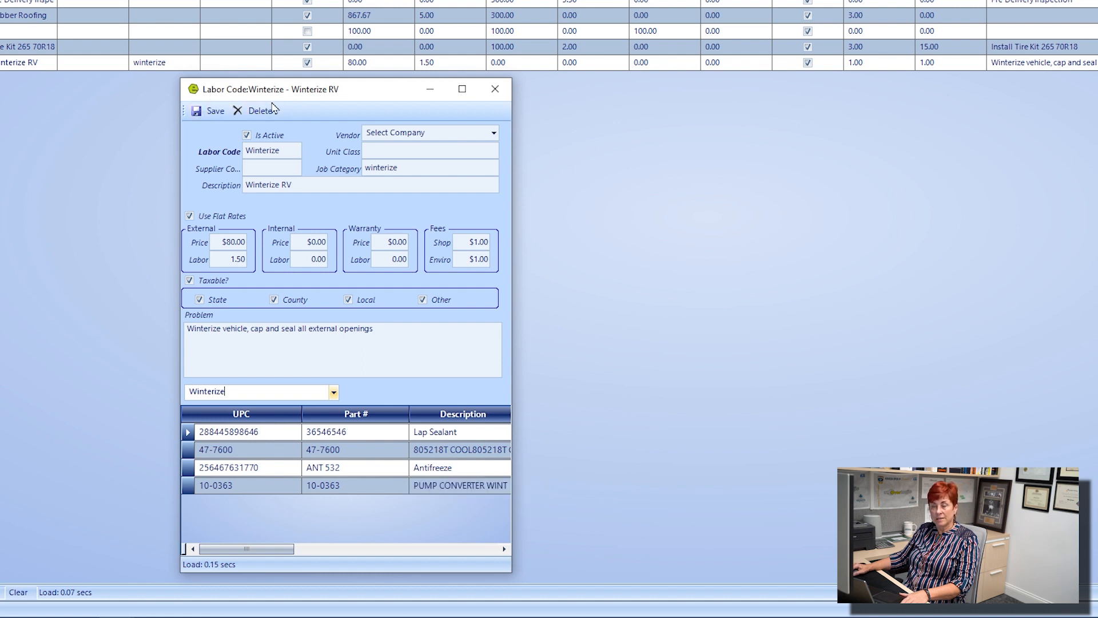
double_click(288, 150)
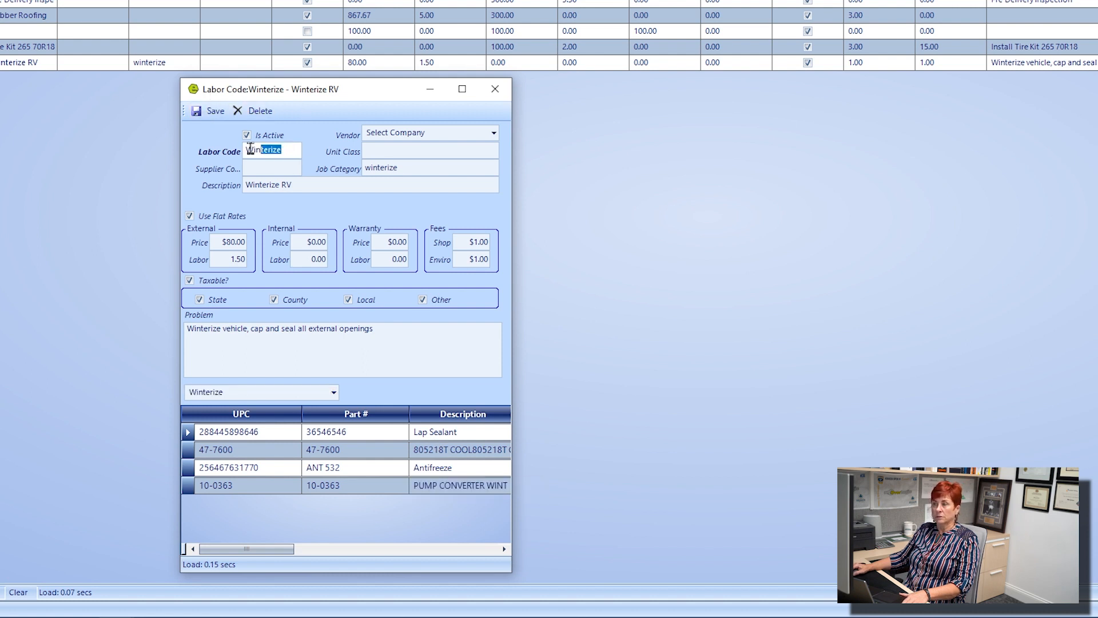
left_click(495, 88)
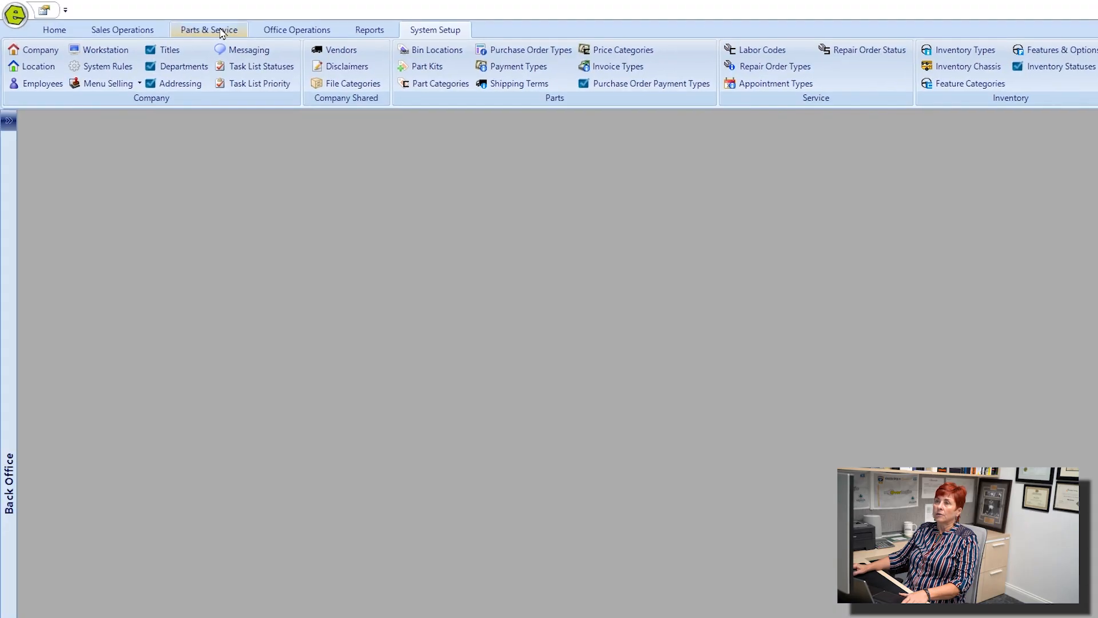
Create a new repair order and add a service job to its service items.
left_click(221, 29)
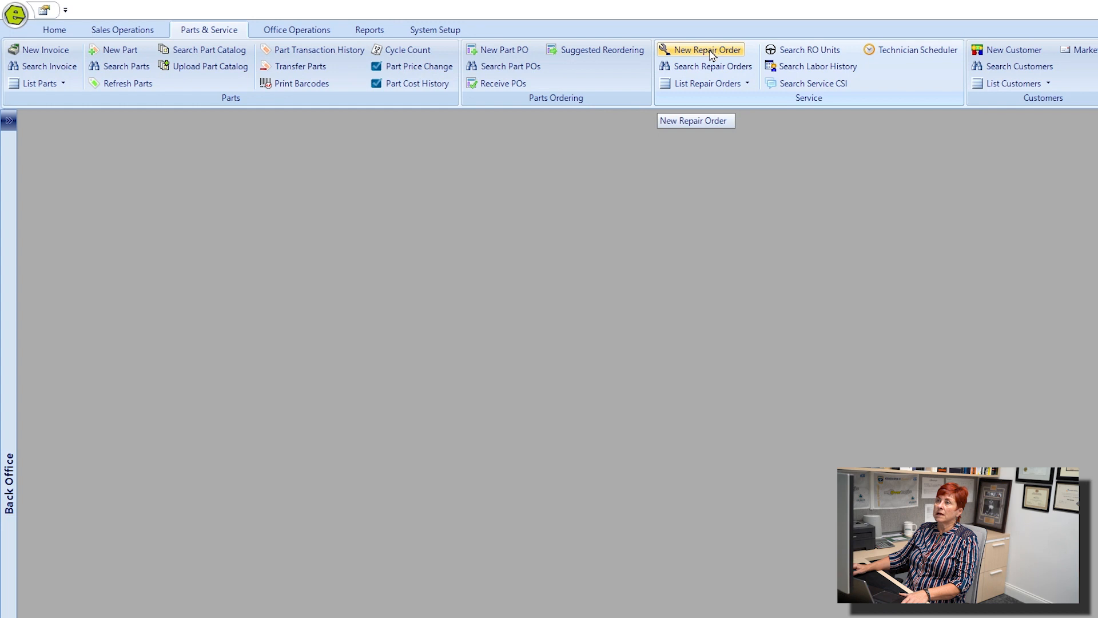
left_click(712, 55)
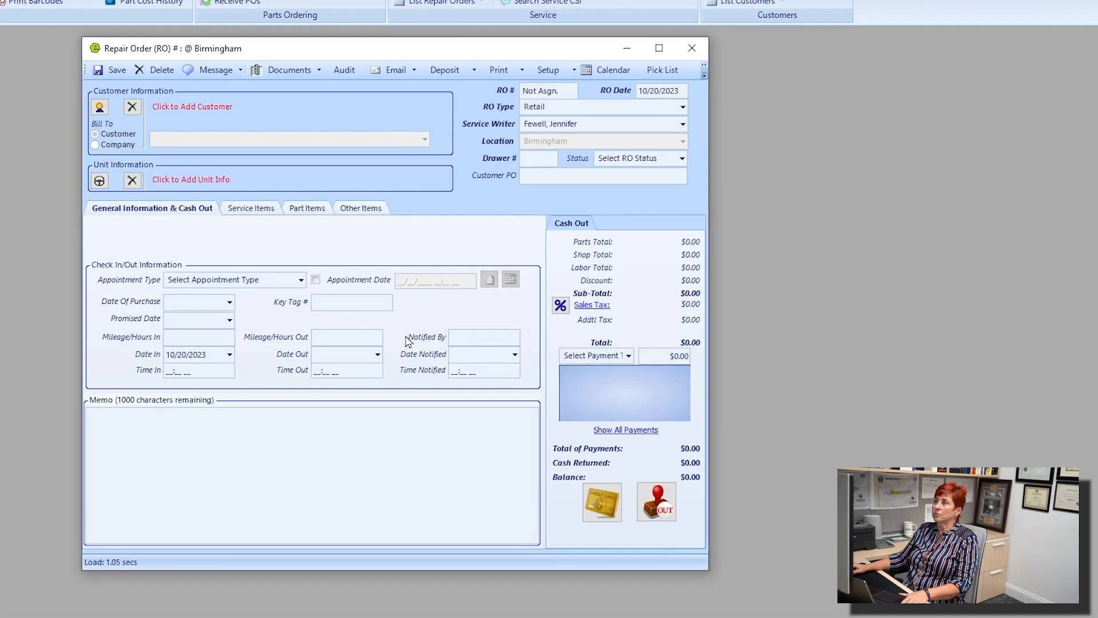
left_click(251, 209)
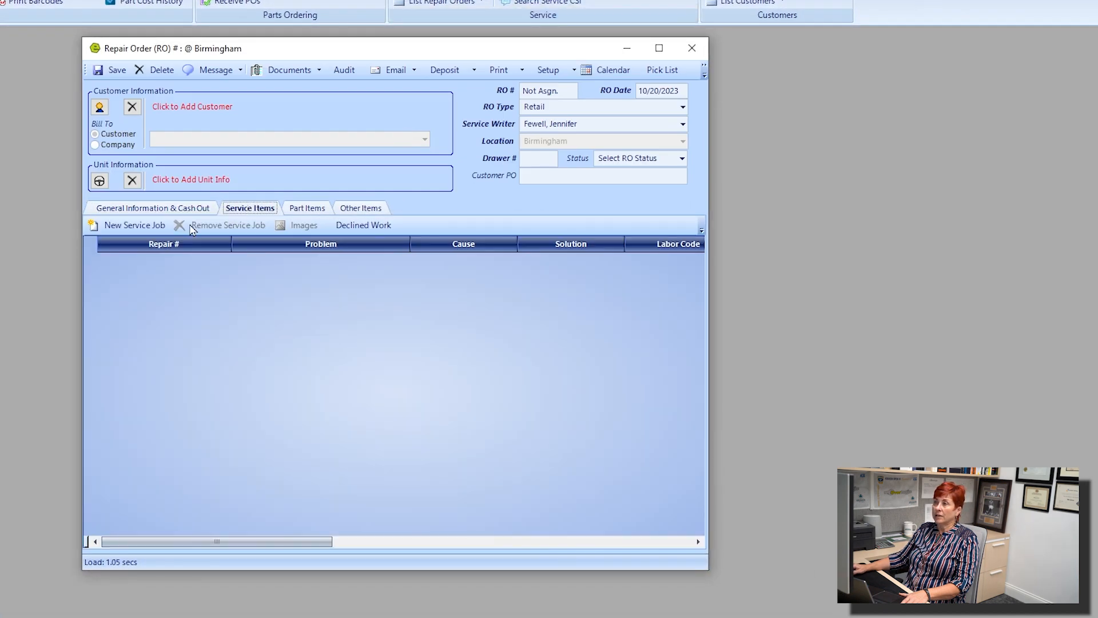
left_click(134, 225)
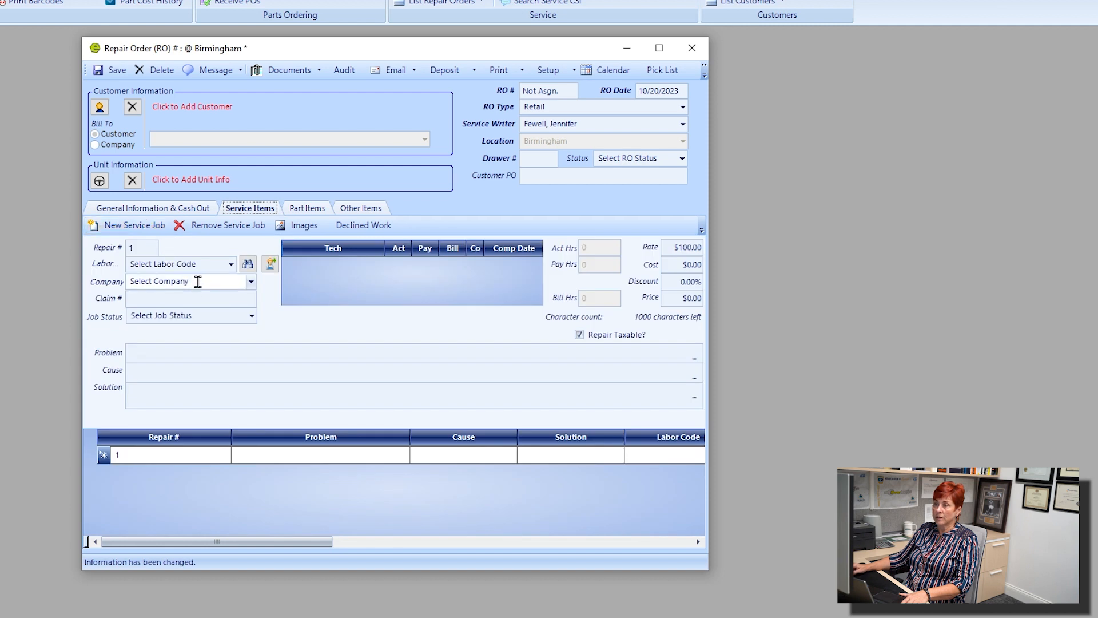
Assign the Winterize labor code to the service job and view the repair order's part items.
left_click(232, 264)
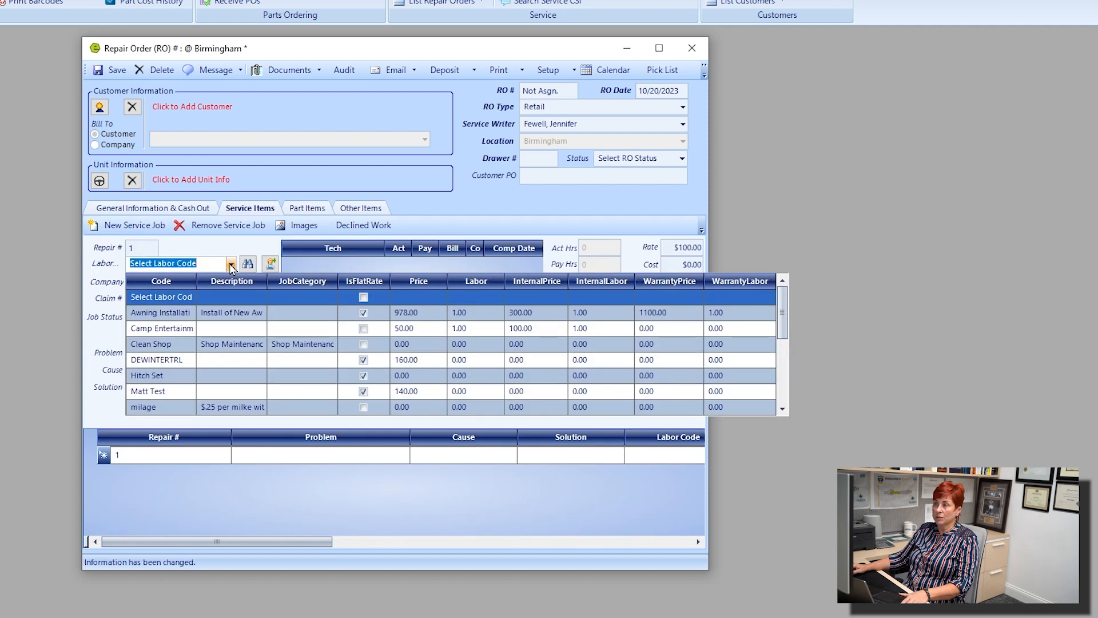
scroll(170, 384, "down", 2)
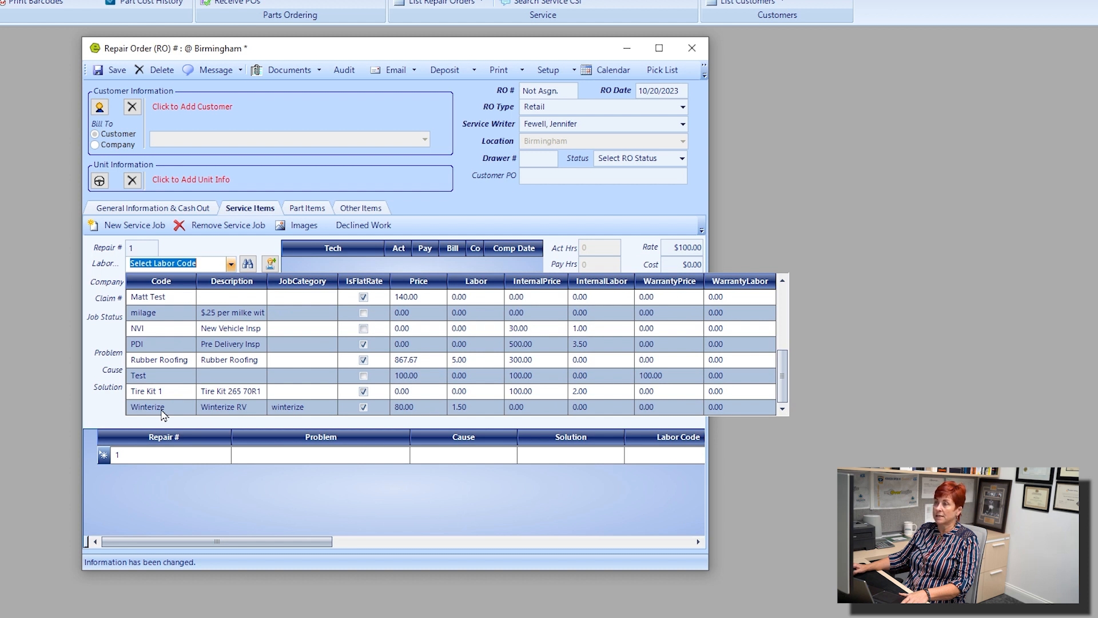
left_click(171, 408)
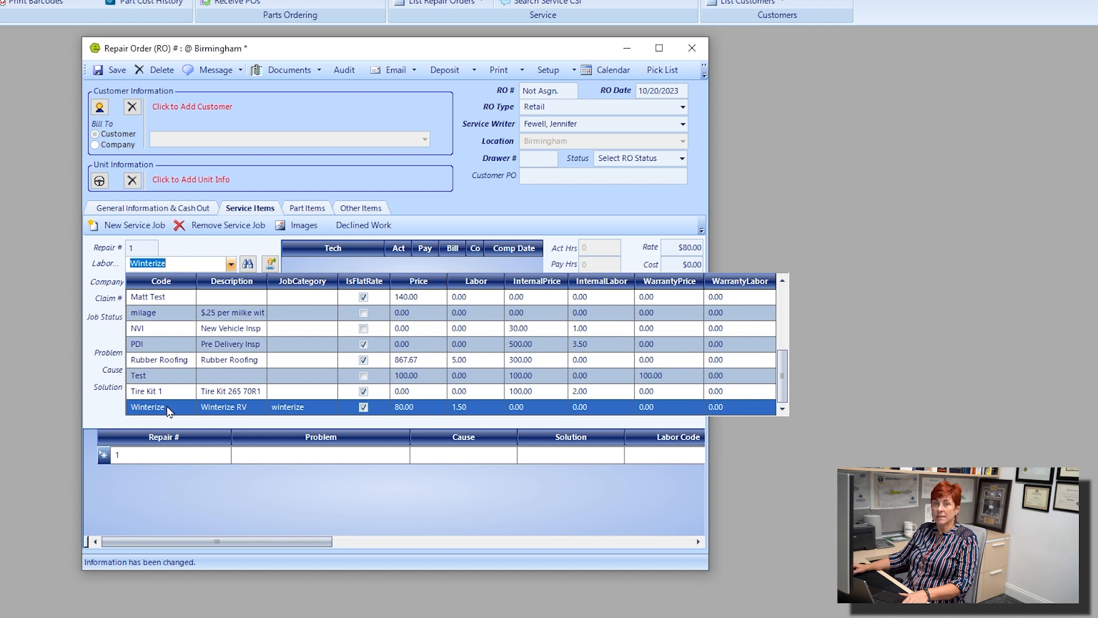
left_click(170, 409)
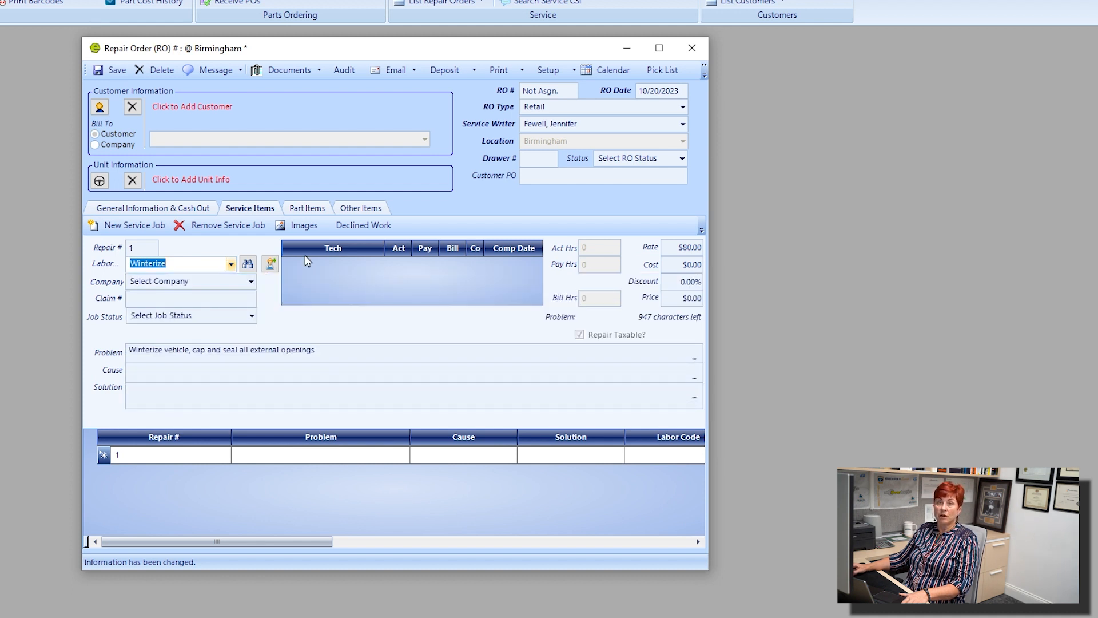
left_click(309, 211)
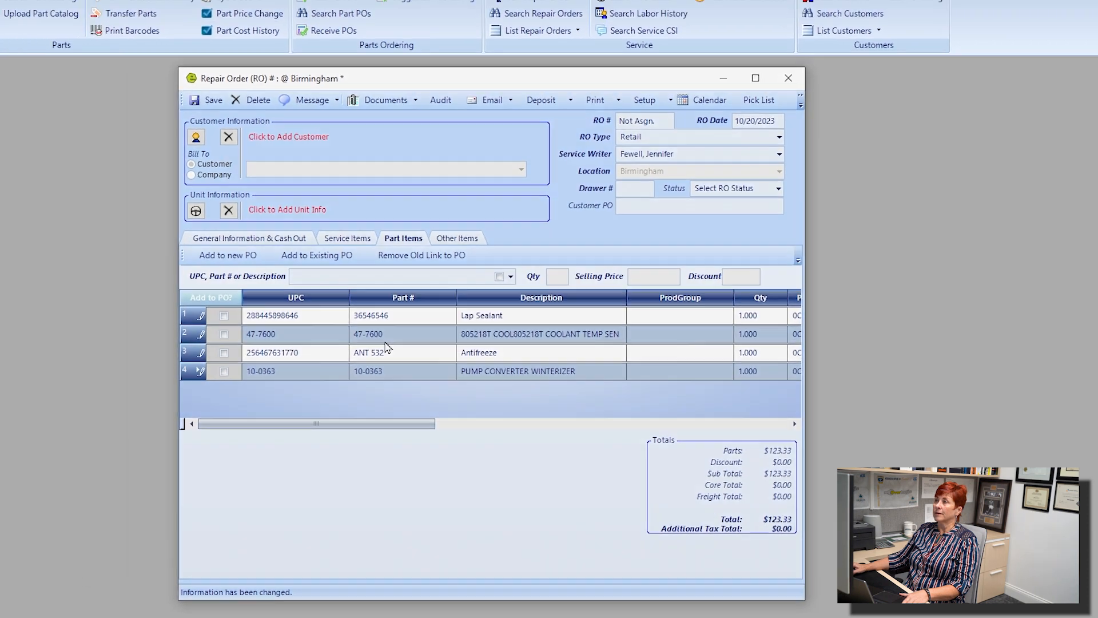
Open the repair order types in the system setup and start a new repair order type.
left_click(437, 30)
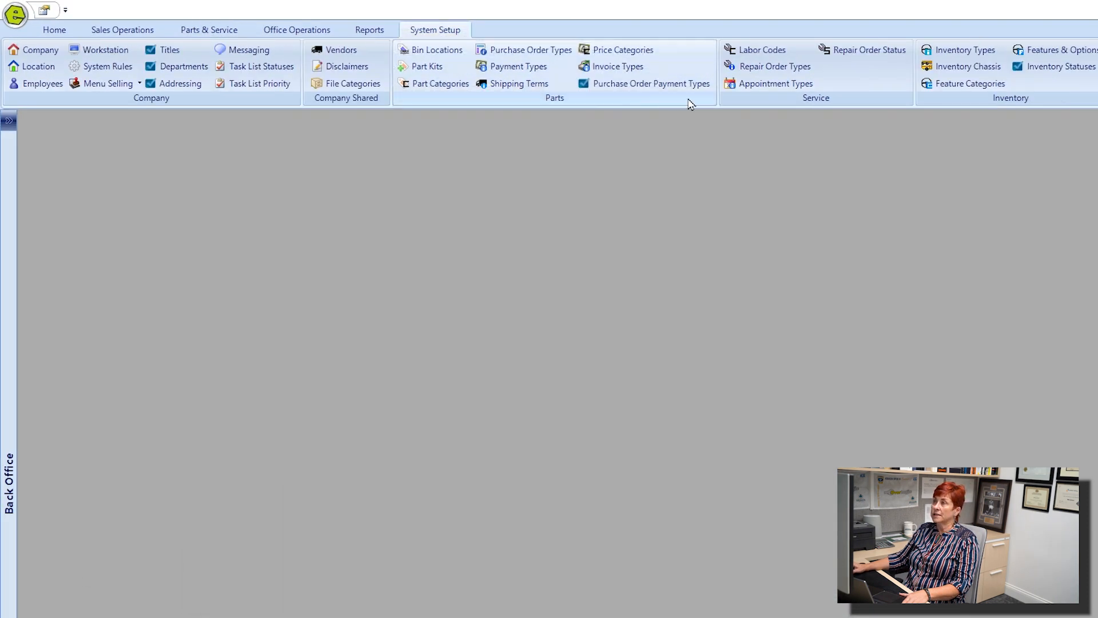
left_click(803, 67)
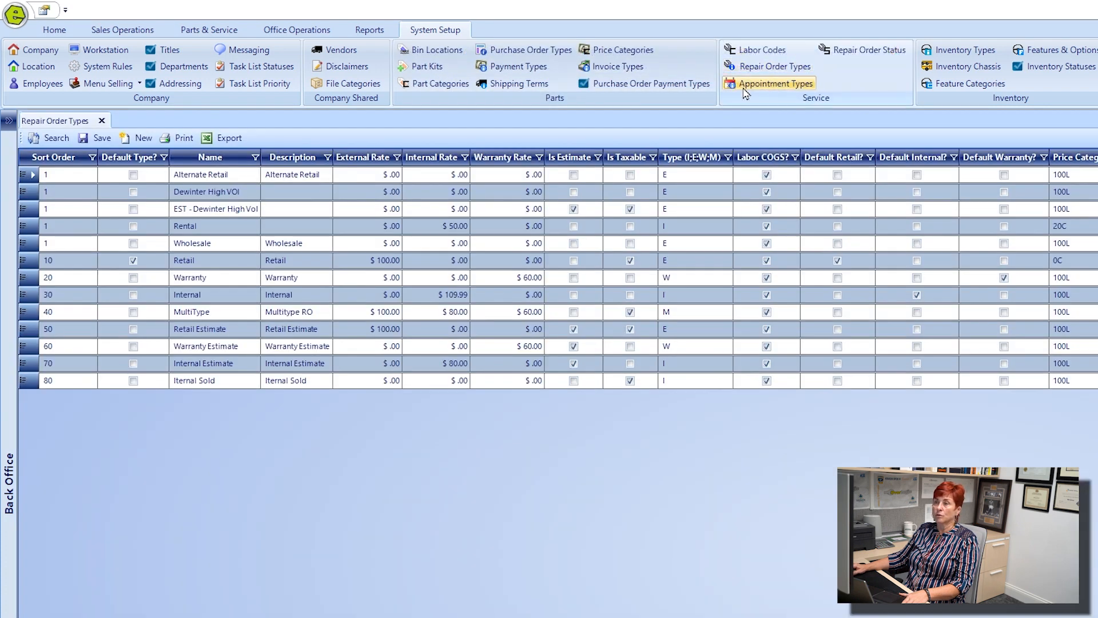
left_click(138, 140)
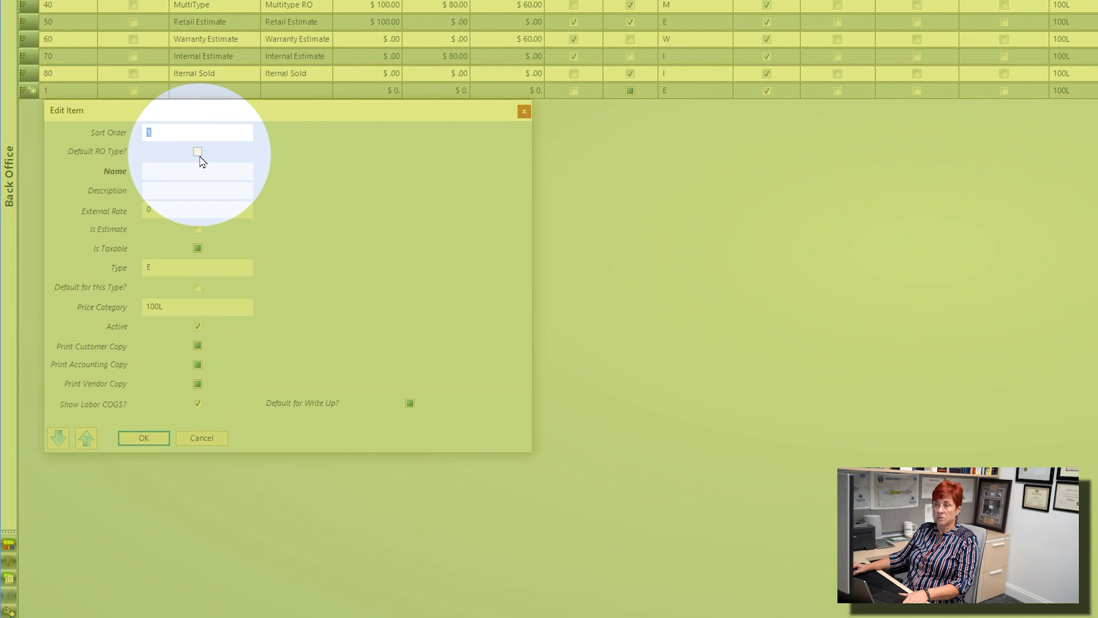
Examine the name, type and available price category options for the new repair order type.
left_click(164, 170)
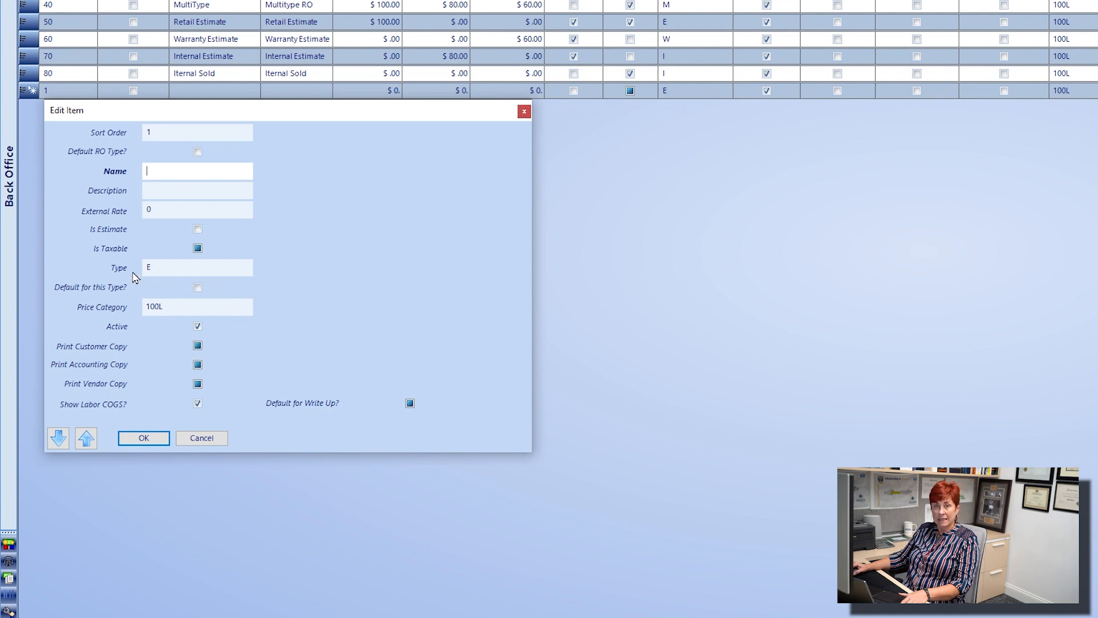
left_click(153, 269)
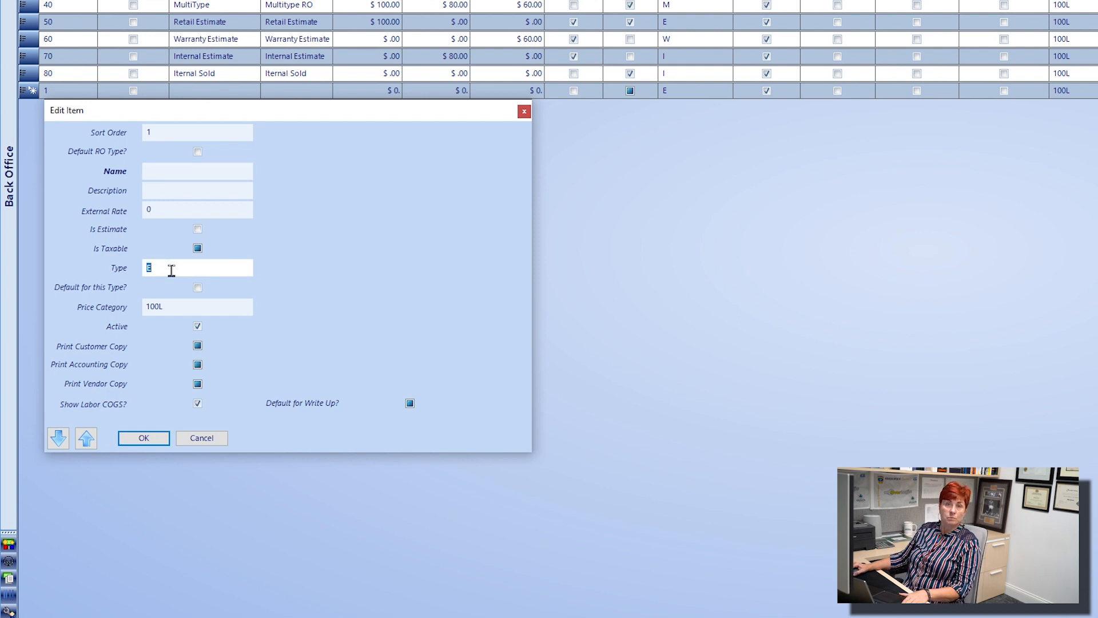
left_click(247, 308)
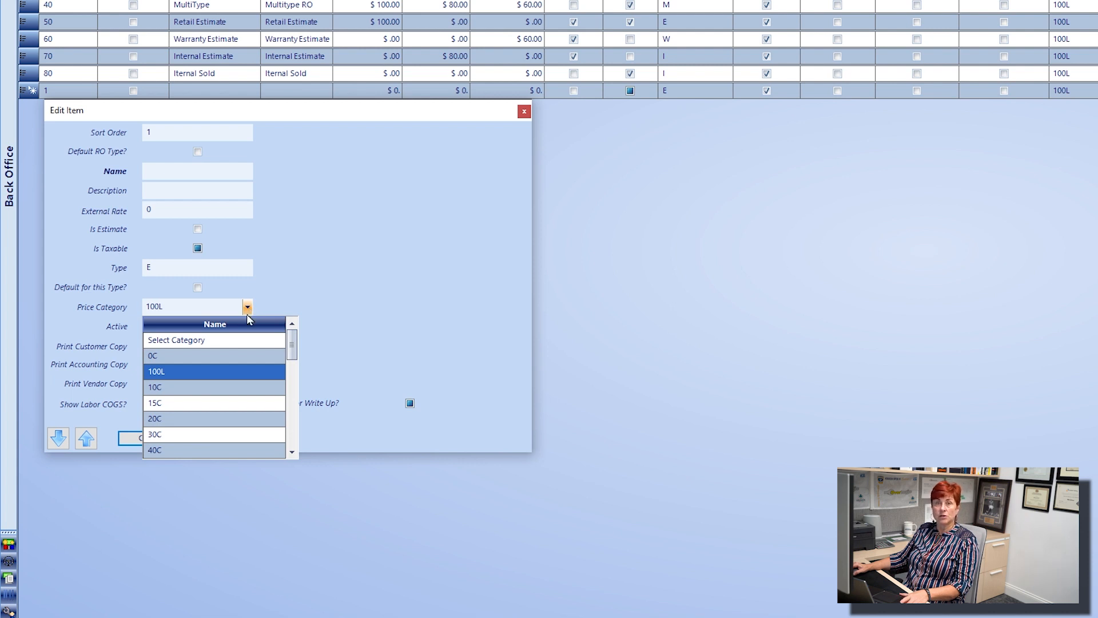
scroll(226, 367, "down", 3)
scroll(227, 375, "up", 3)
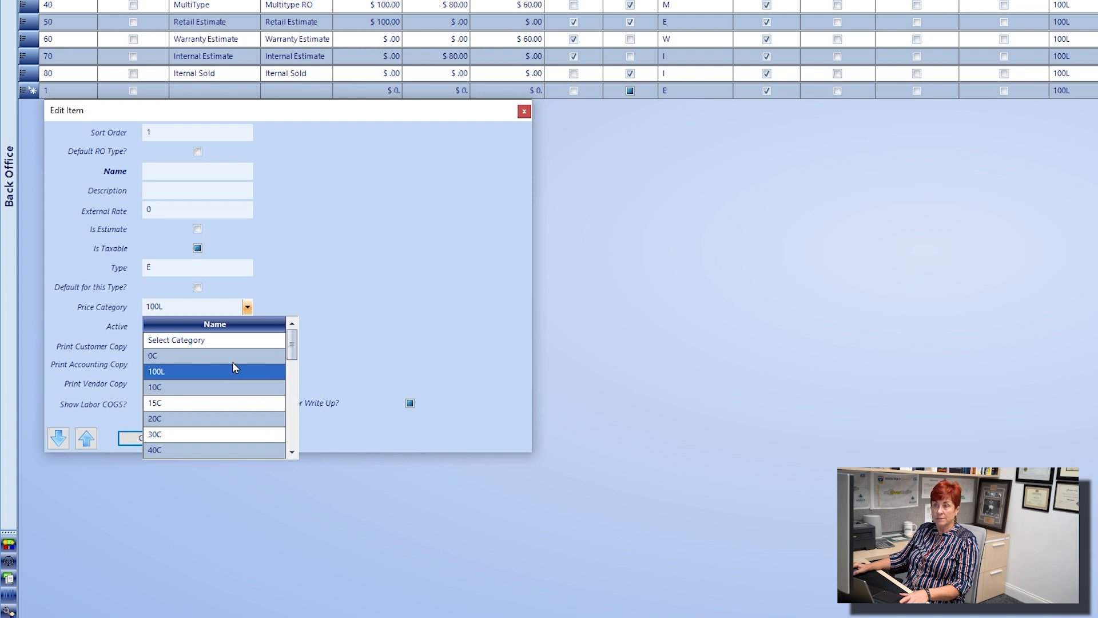
Turn off Print Customer Copy for the new repair order type and close its edit form.
left_click(331, 271)
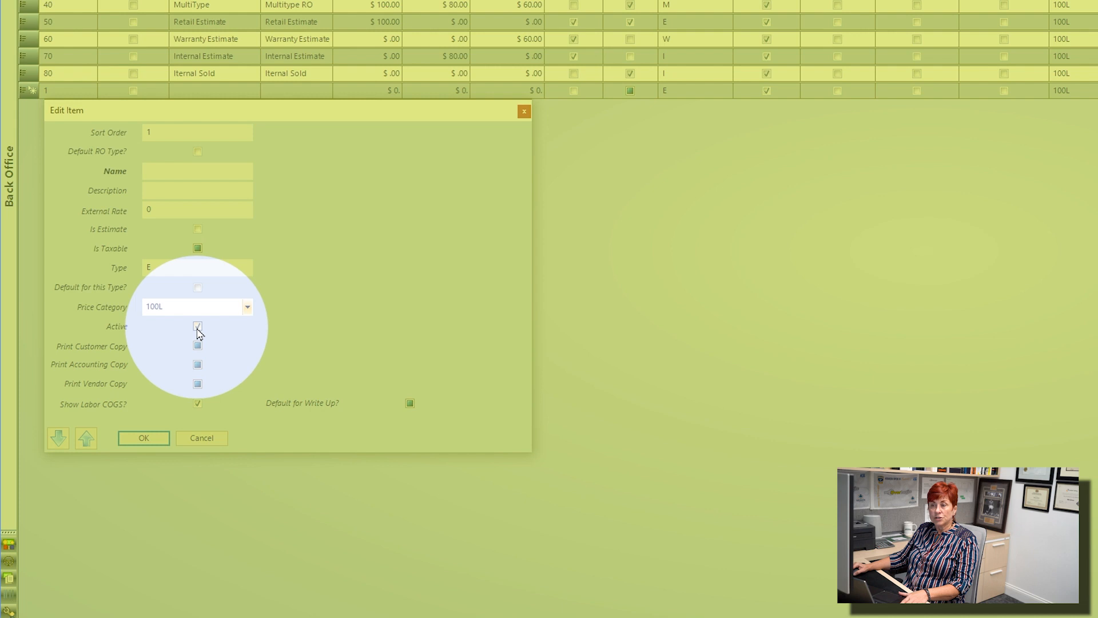
left_click(226, 345)
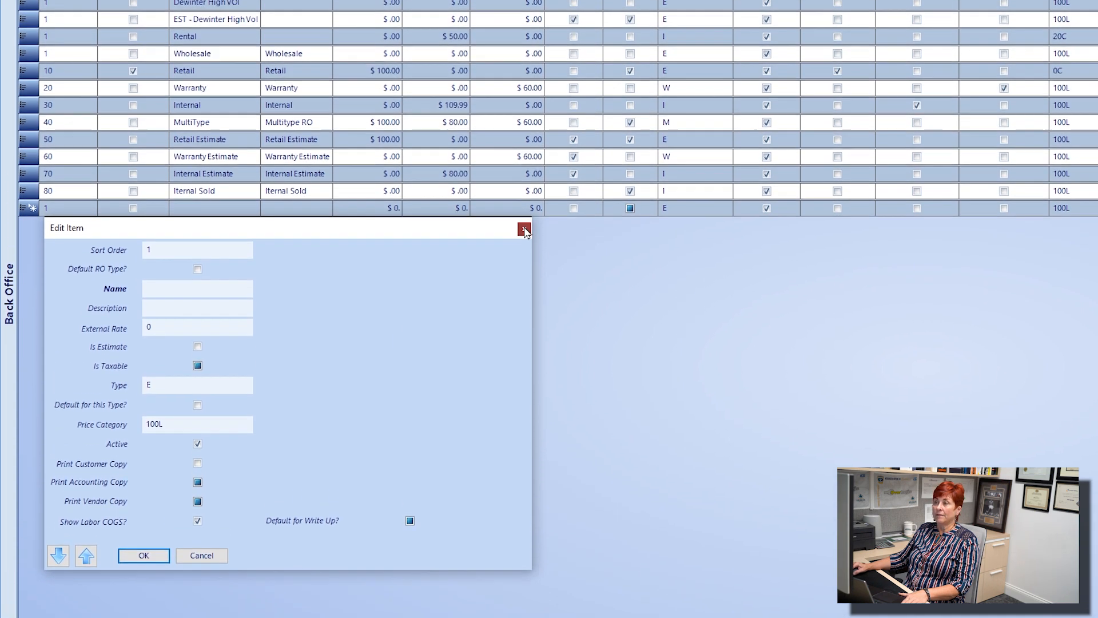
left_click(144, 438)
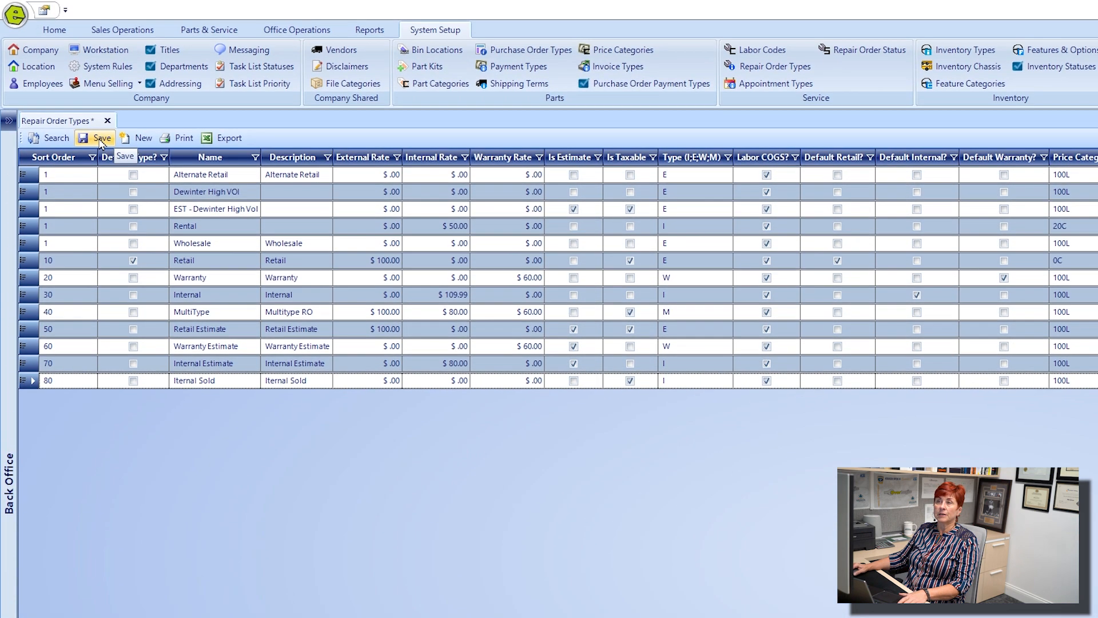
Close the repair order types list and view the RO Type choices on a new repair order.
left_click(101, 119)
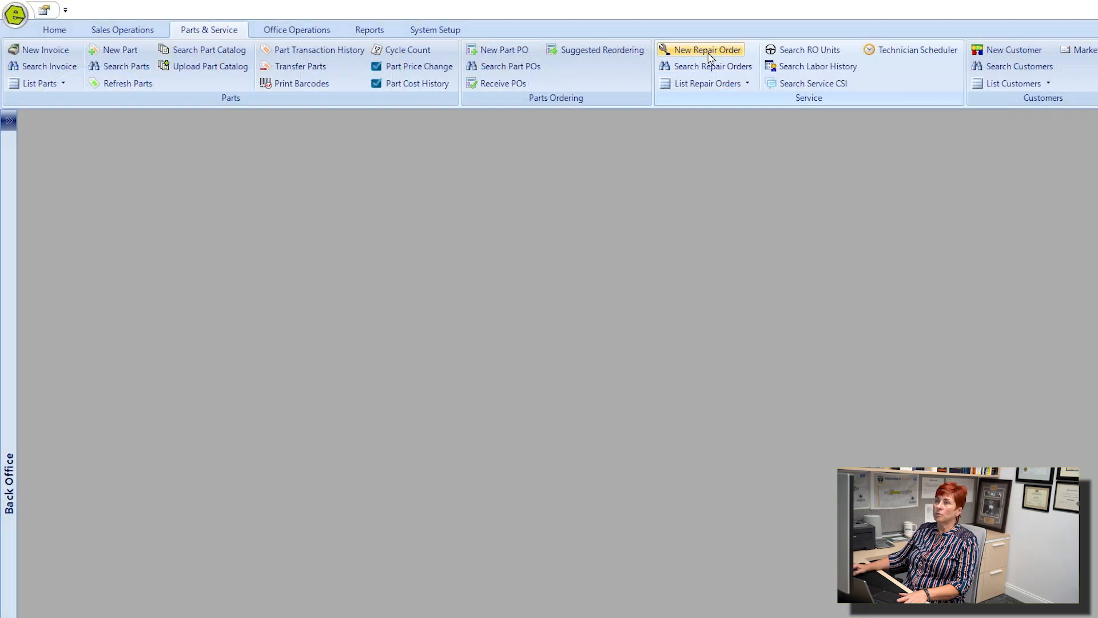
left_click(708, 59)
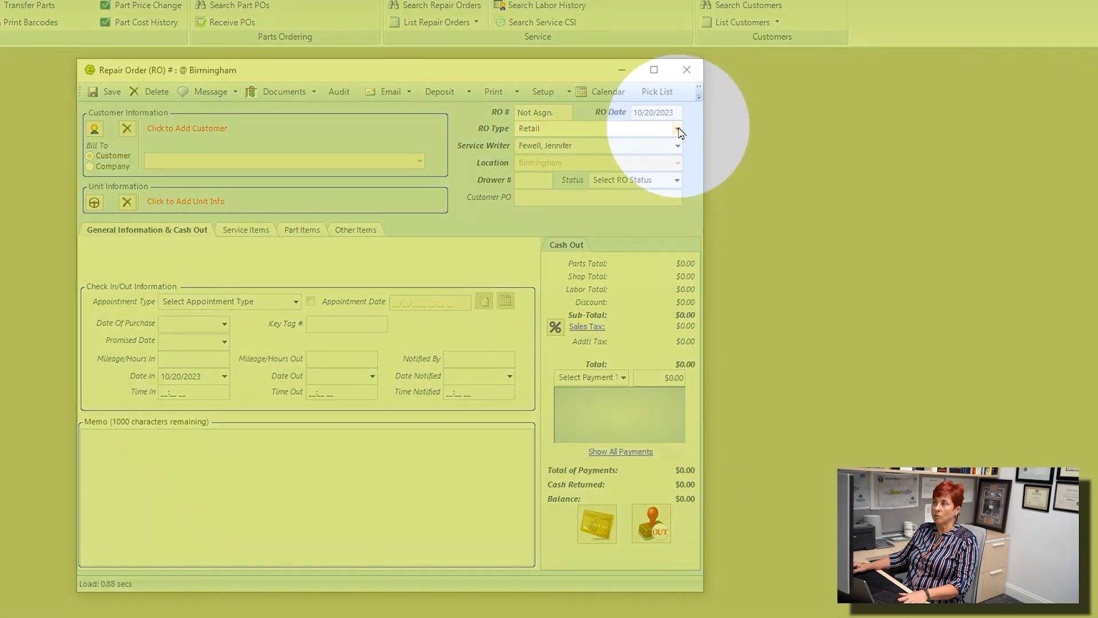
left_click(677, 129)
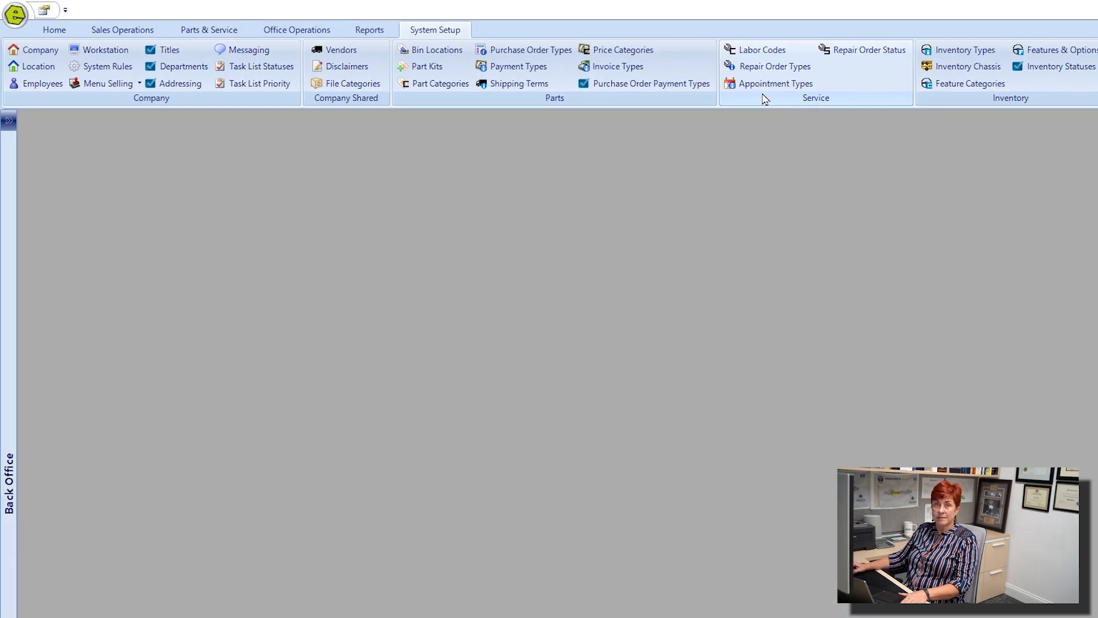
Review the appointment types in the system setup, view the Appointment Type choices on a new repair order, and close the order.
left_click(773, 90)
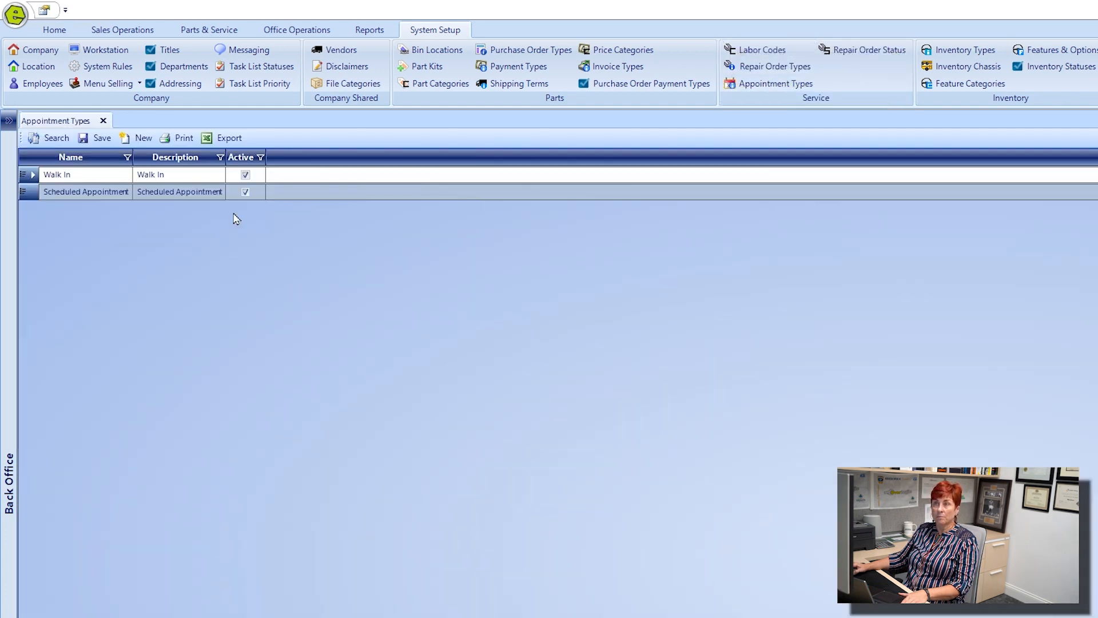
left_click(207, 31)
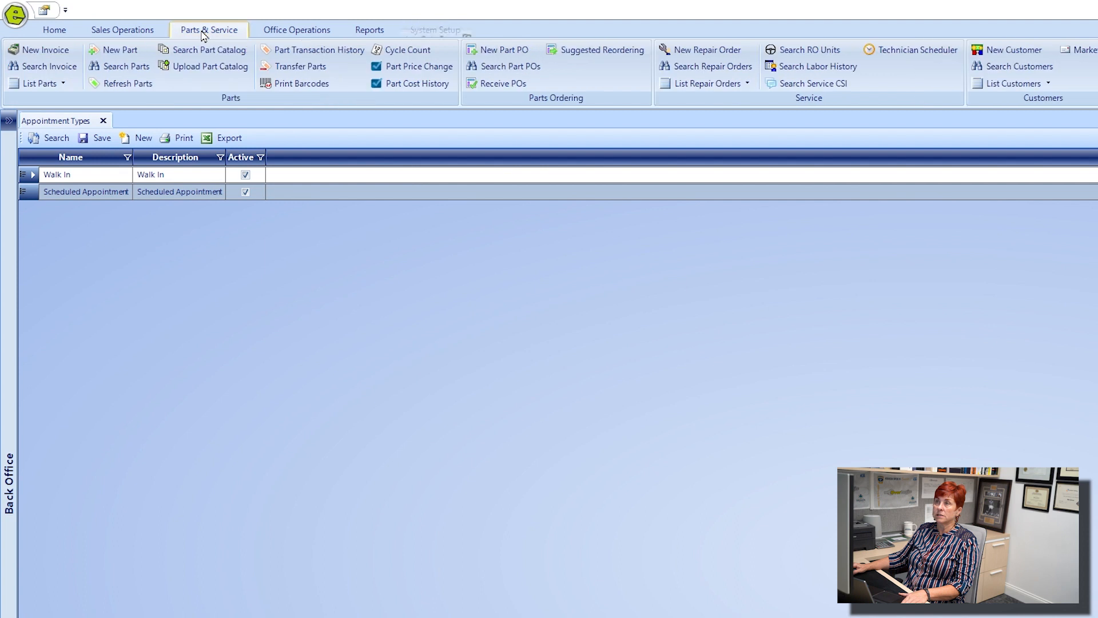
left_click(706, 55)
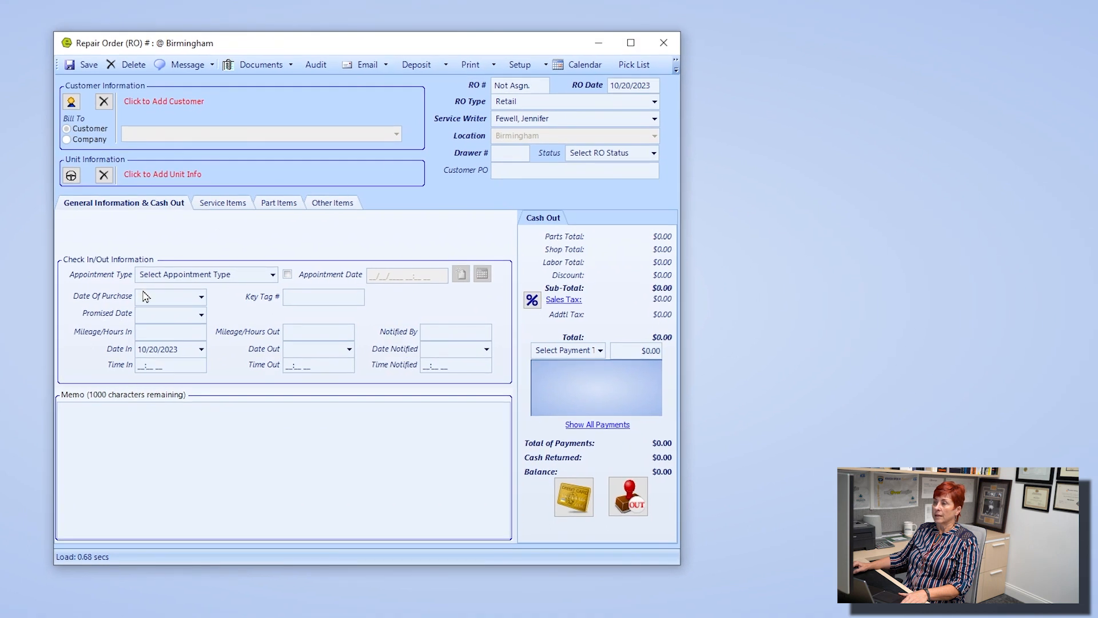
left_click(270, 315)
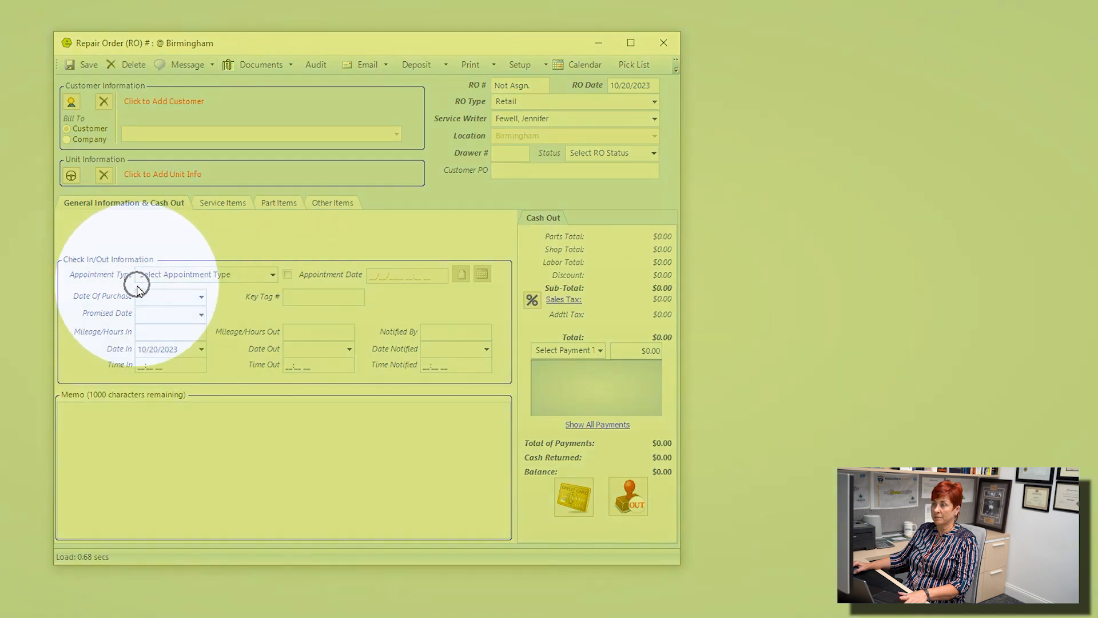
left_click(272, 274)
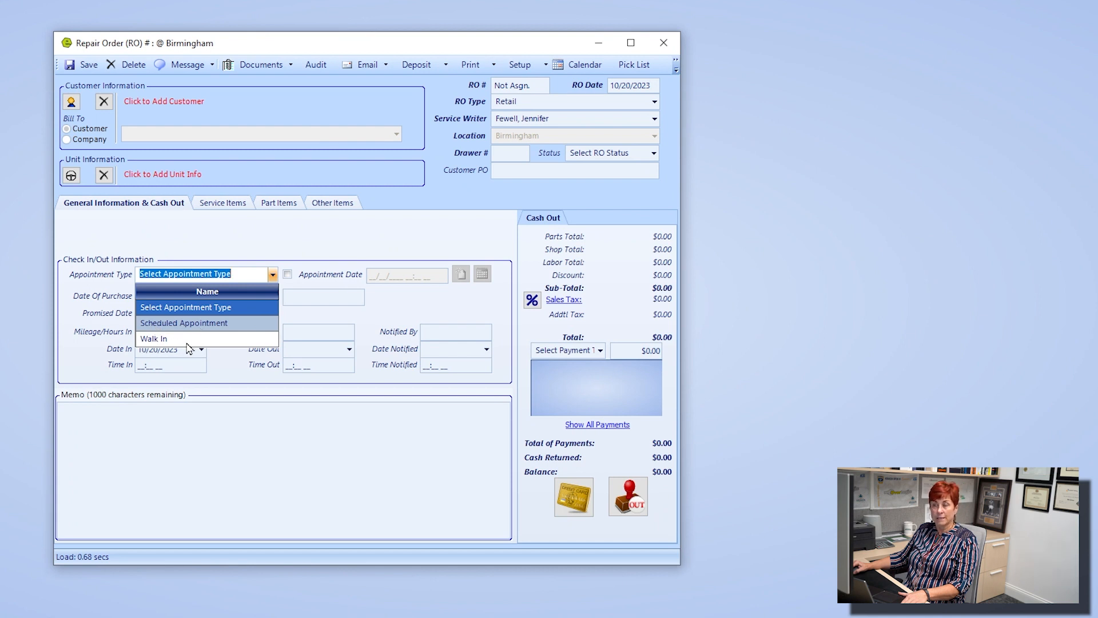
left_click(663, 43)
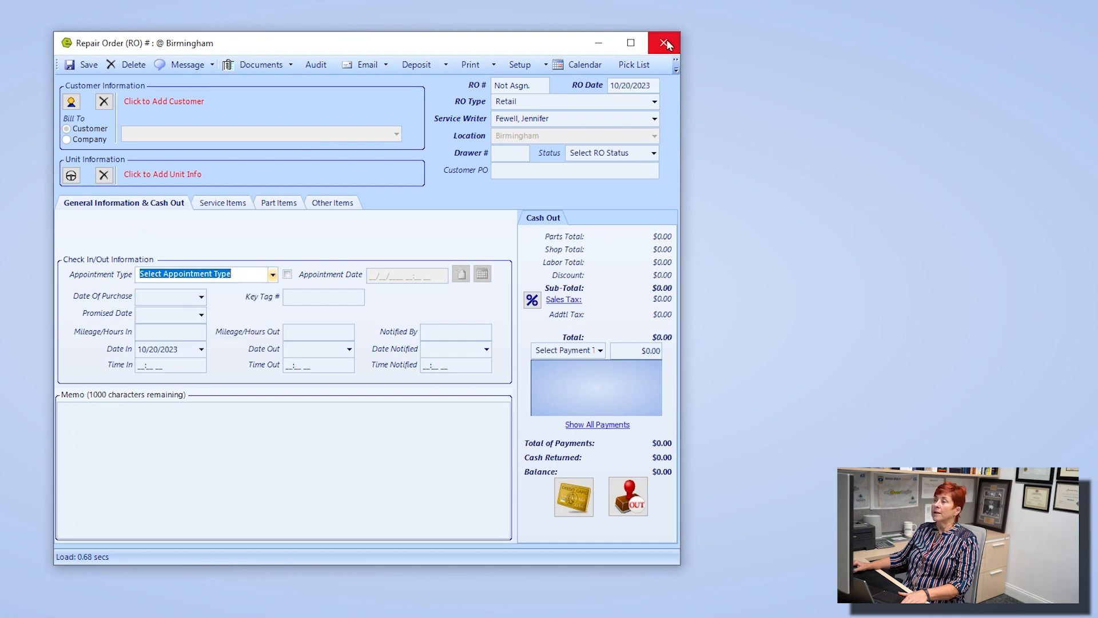
left_click(664, 44)
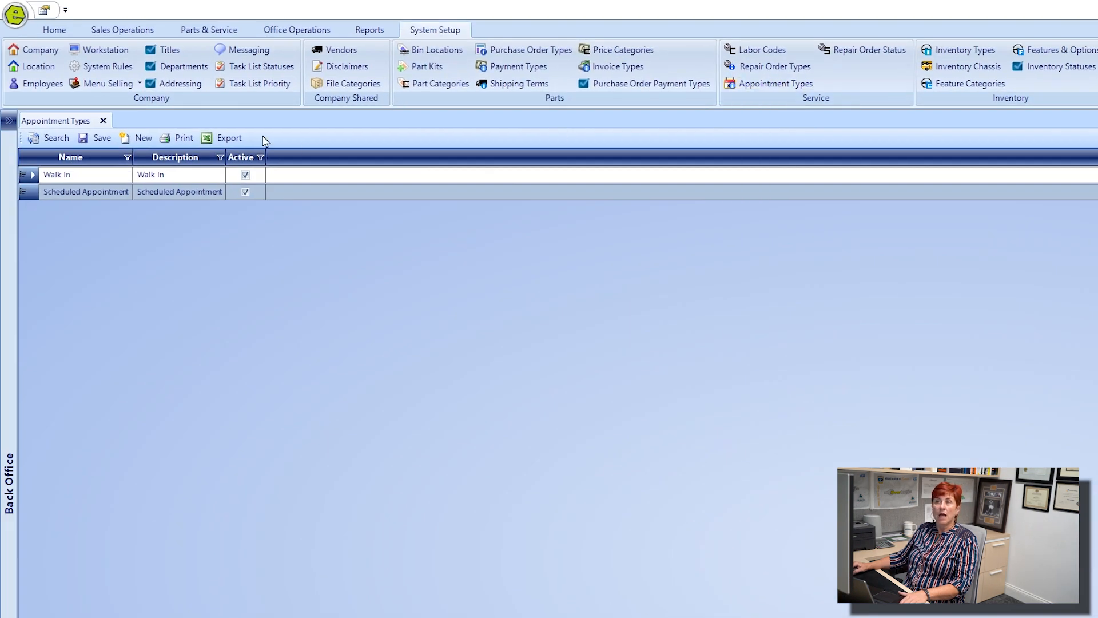
Open the appointment types setup, view the blank entry form for a new type, and close the form without entering anything.
left_click(775, 84)
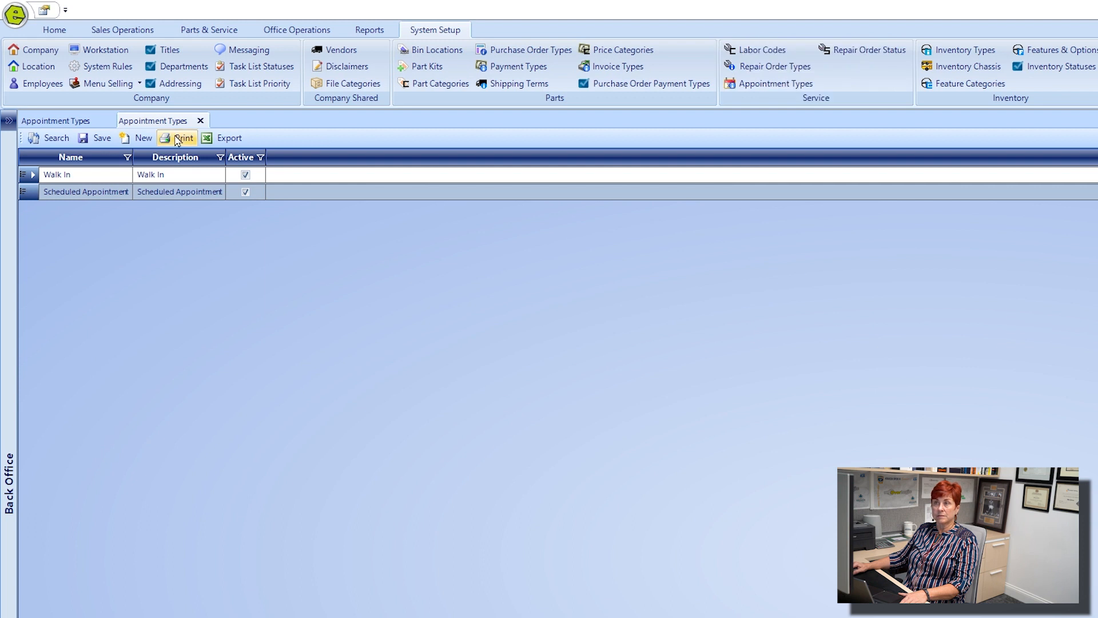
left_click(143, 139)
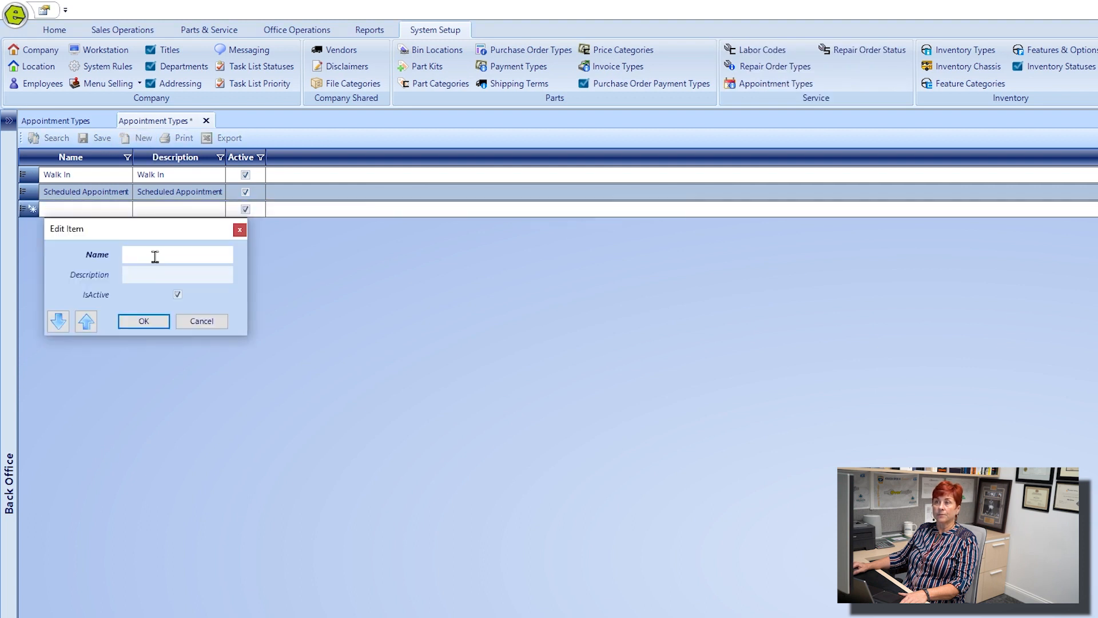
left_click(239, 230)
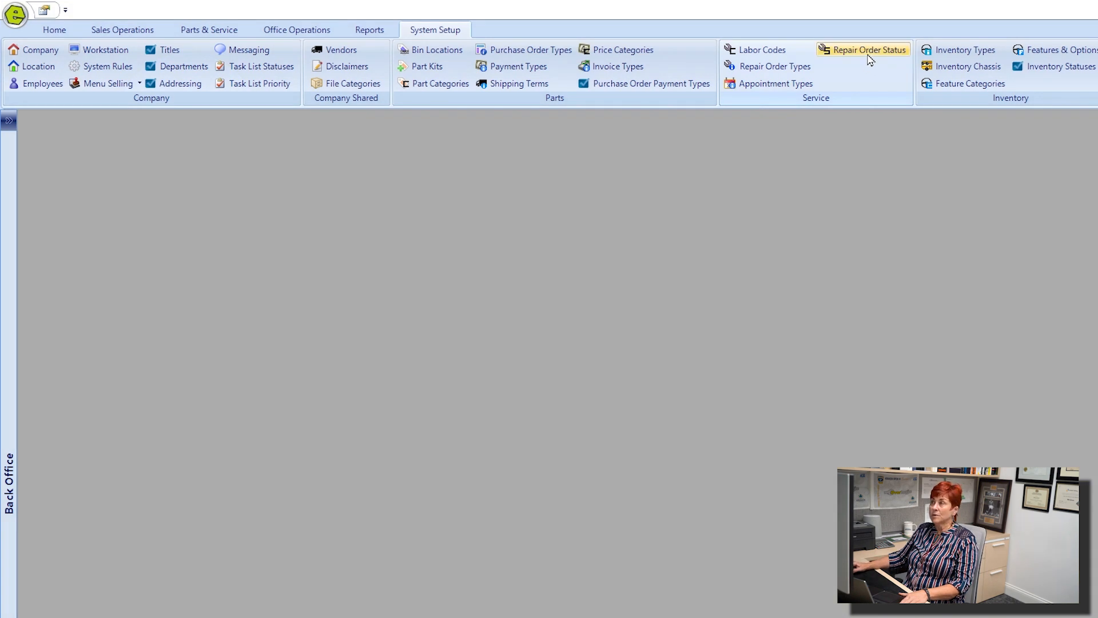
Open the repair order statuses in the system setup, view the blank form for a new status, and close the form.
left_click(869, 51)
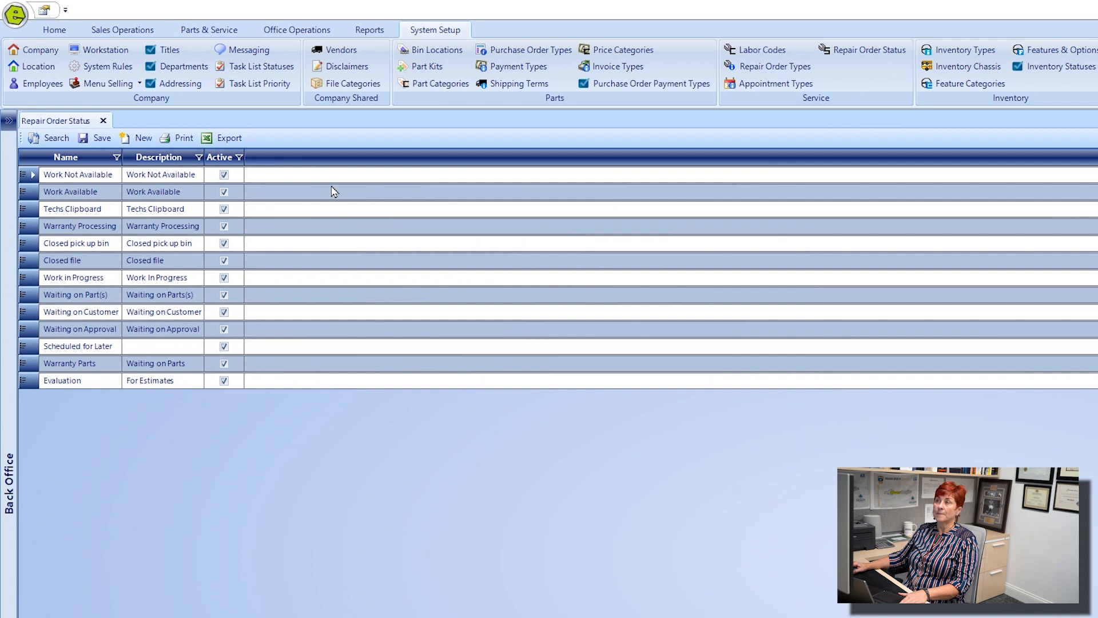
left_click(131, 141)
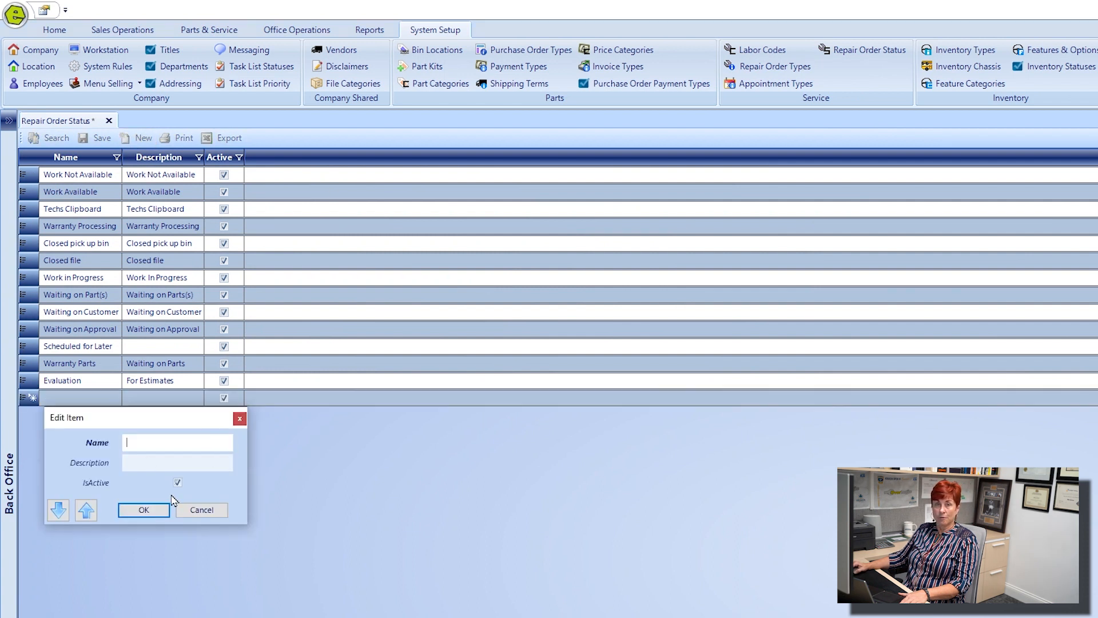
left_click(240, 418)
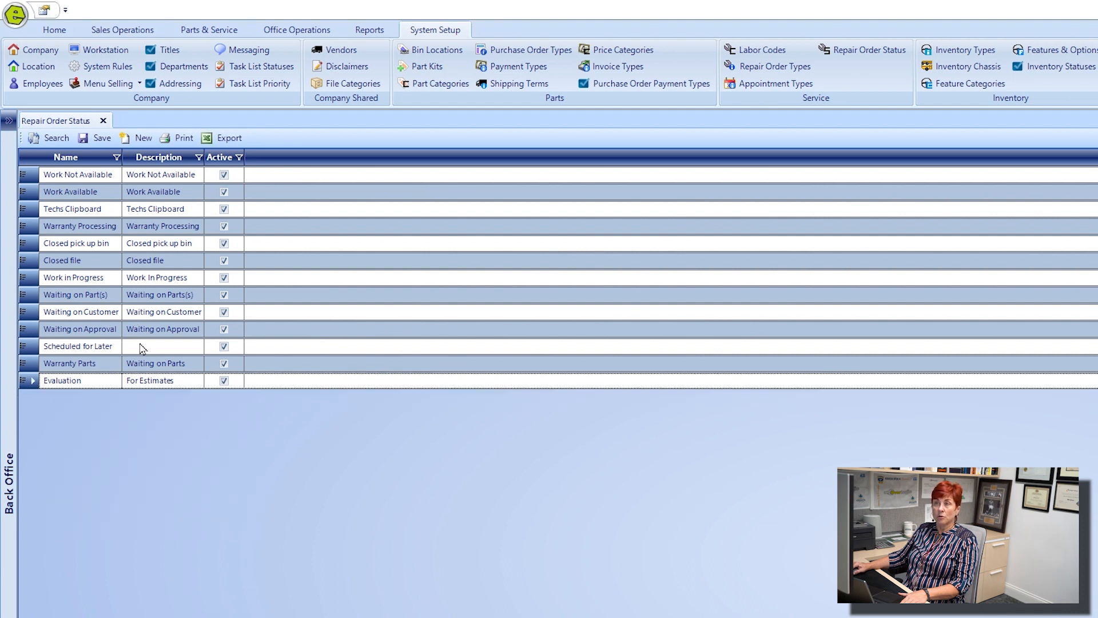
Look through all the Status choices on a new repair order and close the order without selecting one.
left_click(209, 30)
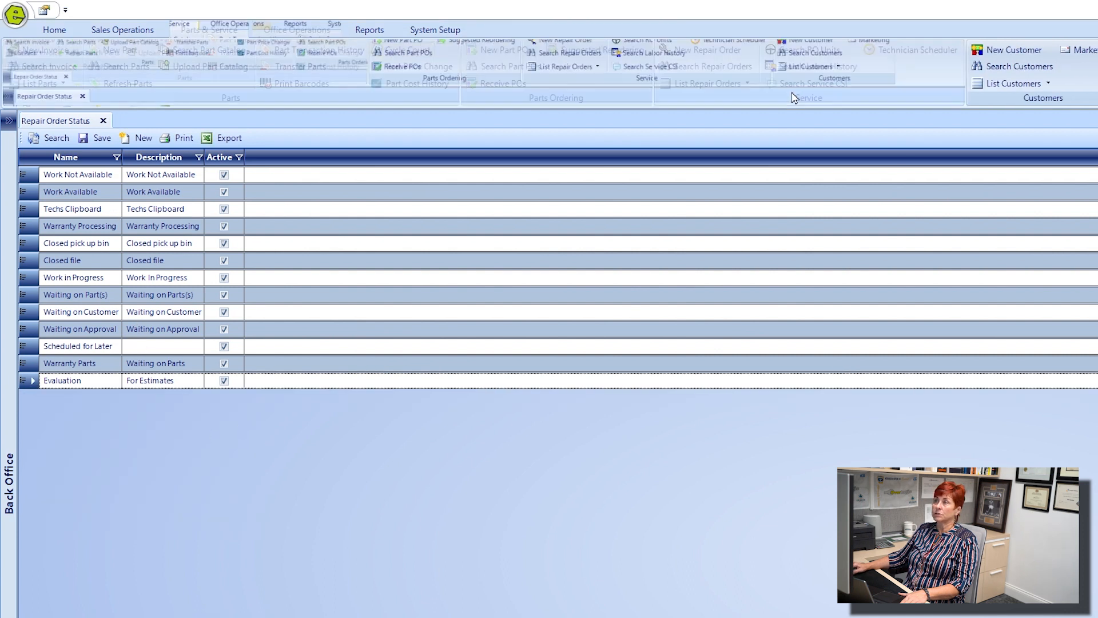
left_click(717, 52)
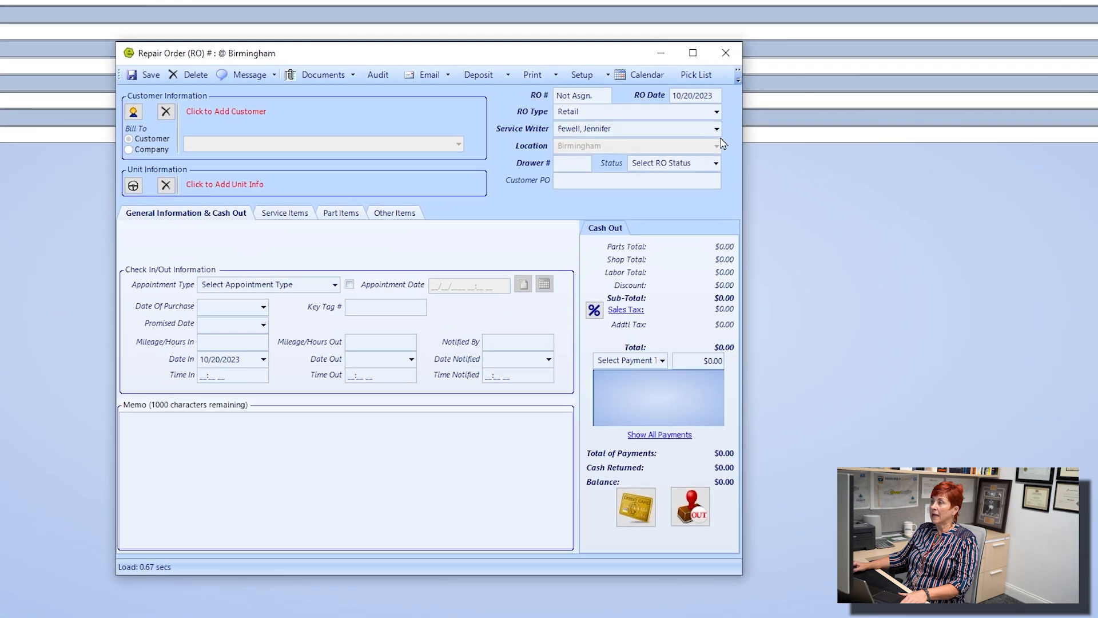
left_click(715, 165)
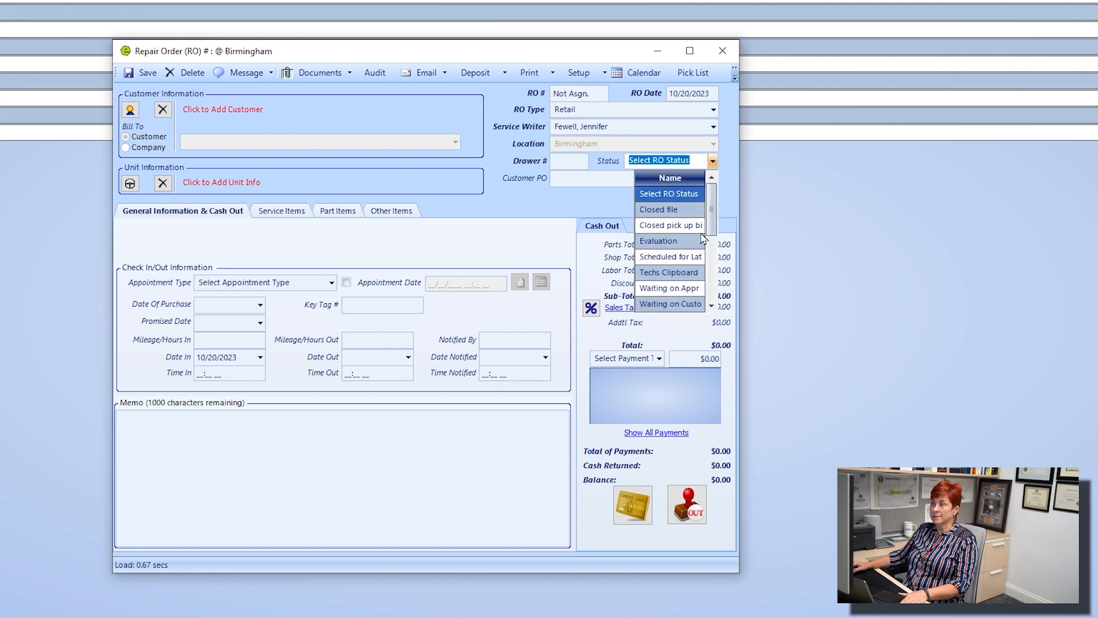
scroll(660, 241, "down", 2)
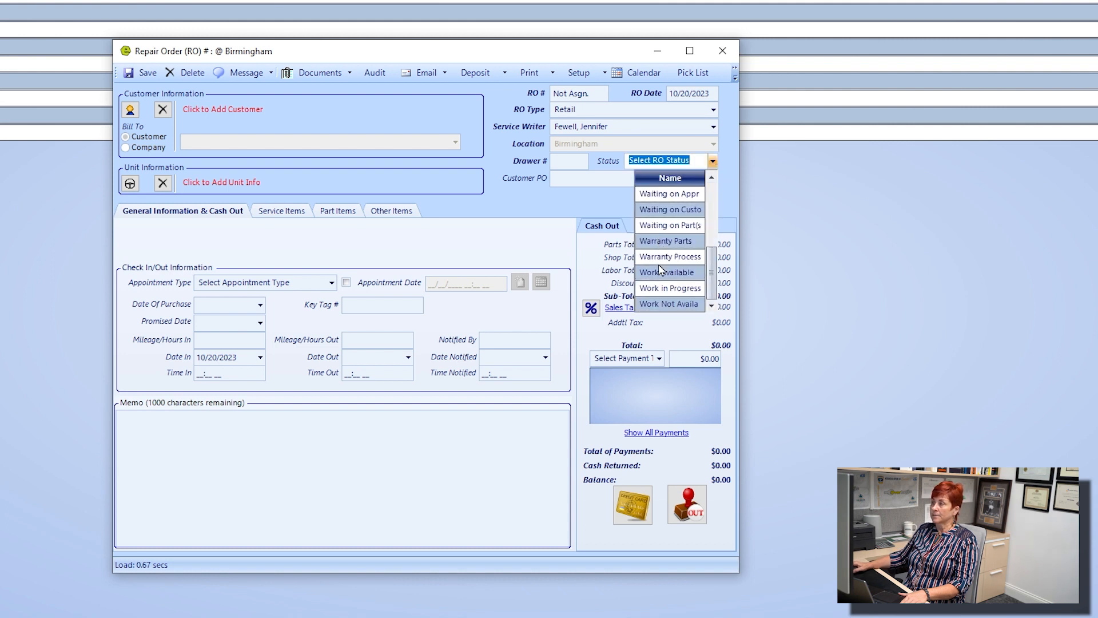
scroll(662, 251, "up", 2)
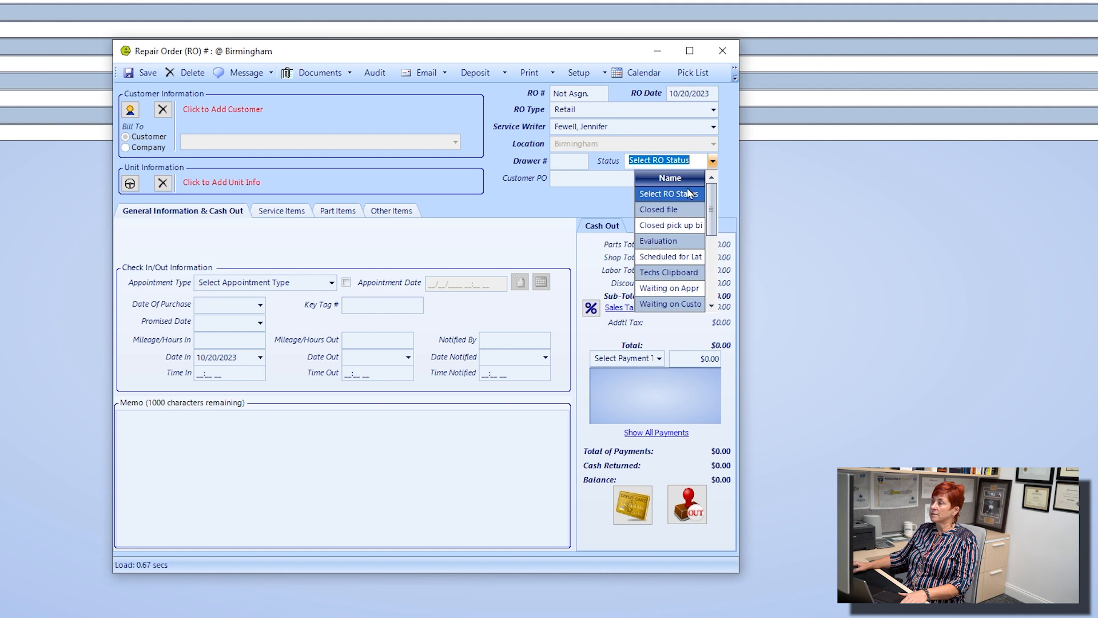
left_click(722, 53)
left_click(722, 53)
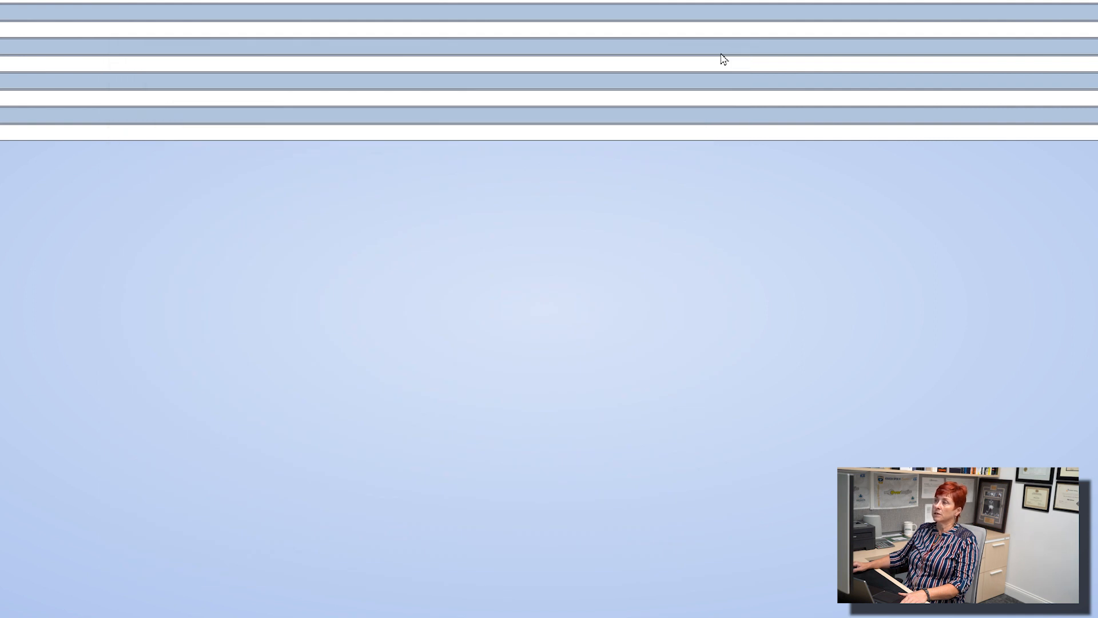